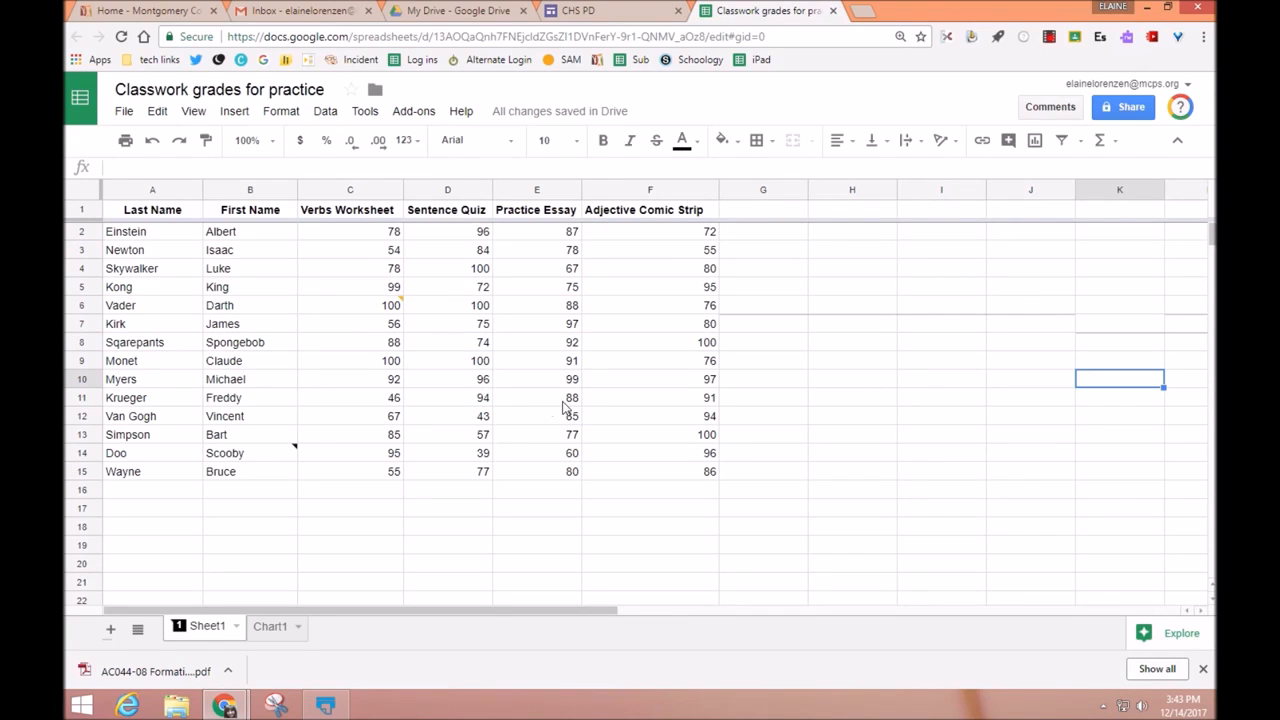
# Apply alternating colors to columns A to F with a header row and the light blue formatting style.
pyautogui.click(128, 192)
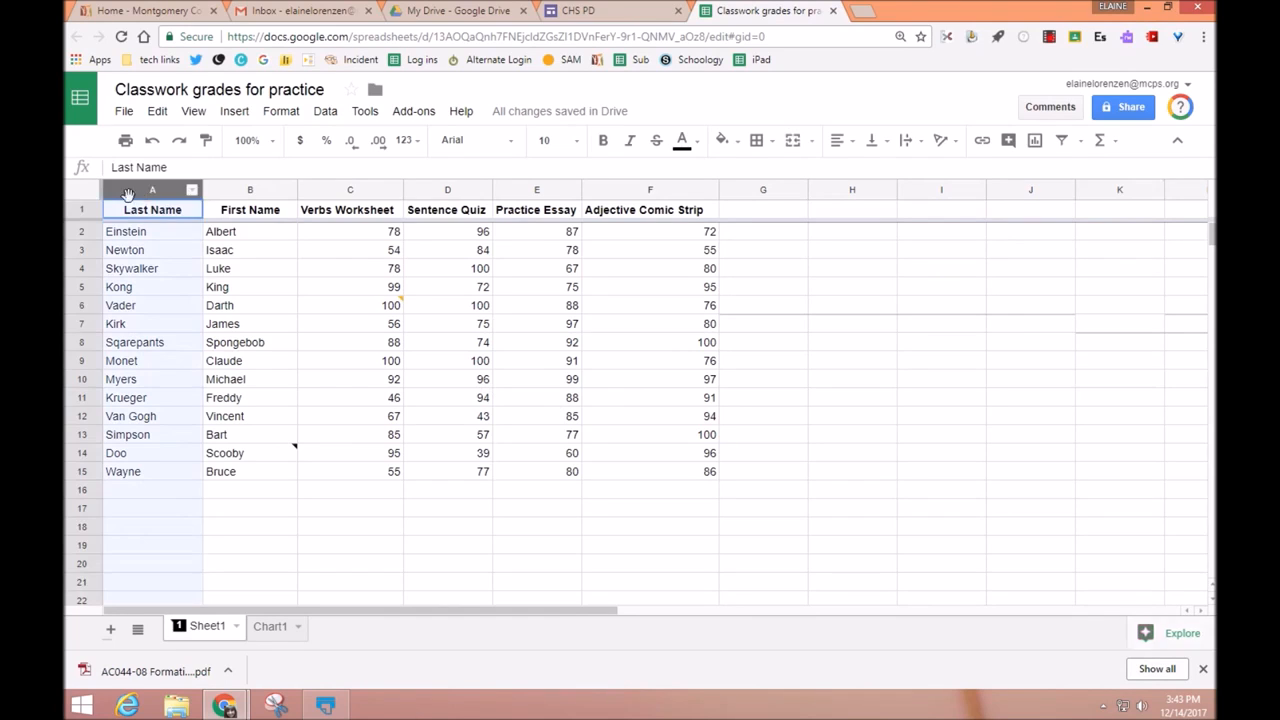
pyautogui.moveTo(128, 192); pyautogui.dragTo(683, 298)
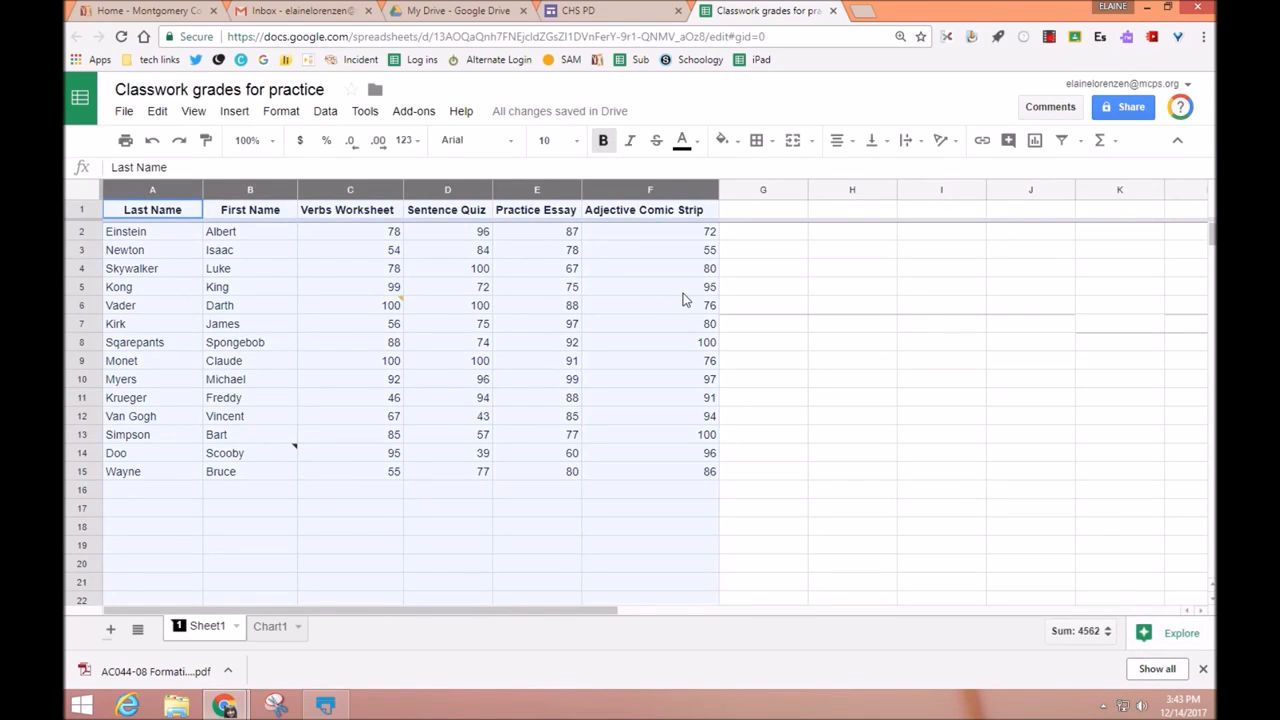
pyautogui.click(272, 112)
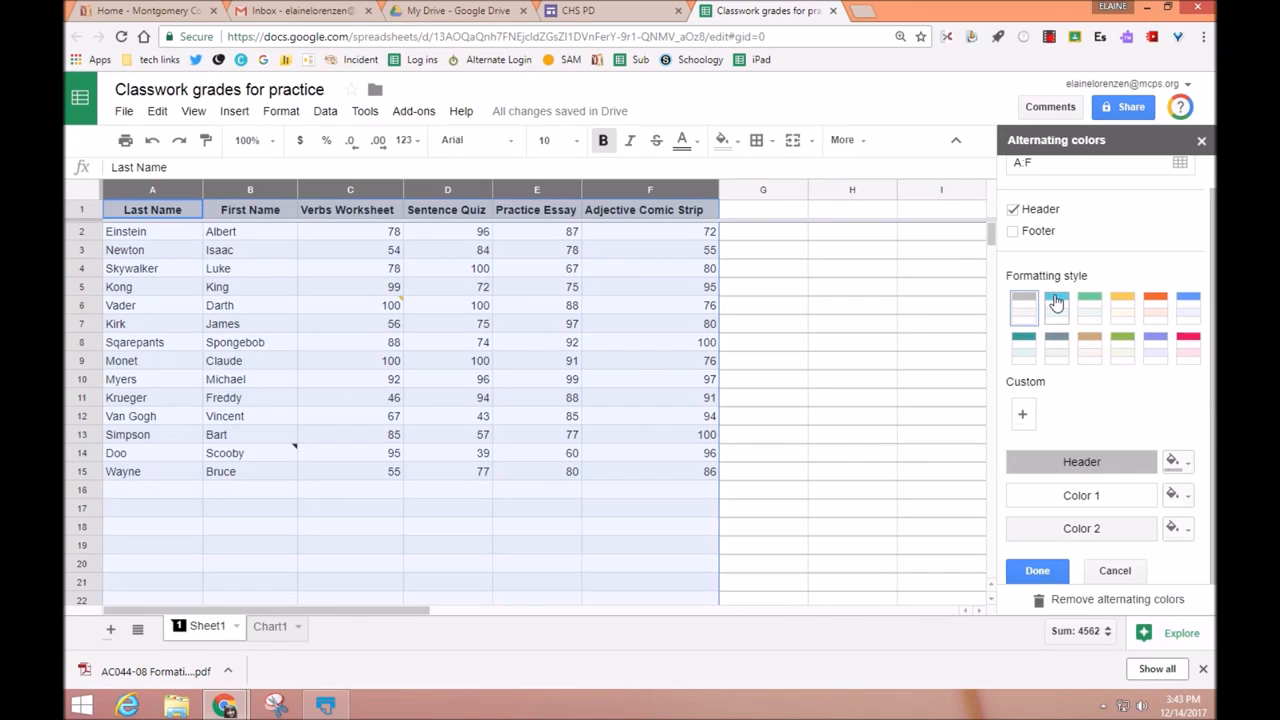
pyautogui.click(1013, 210)
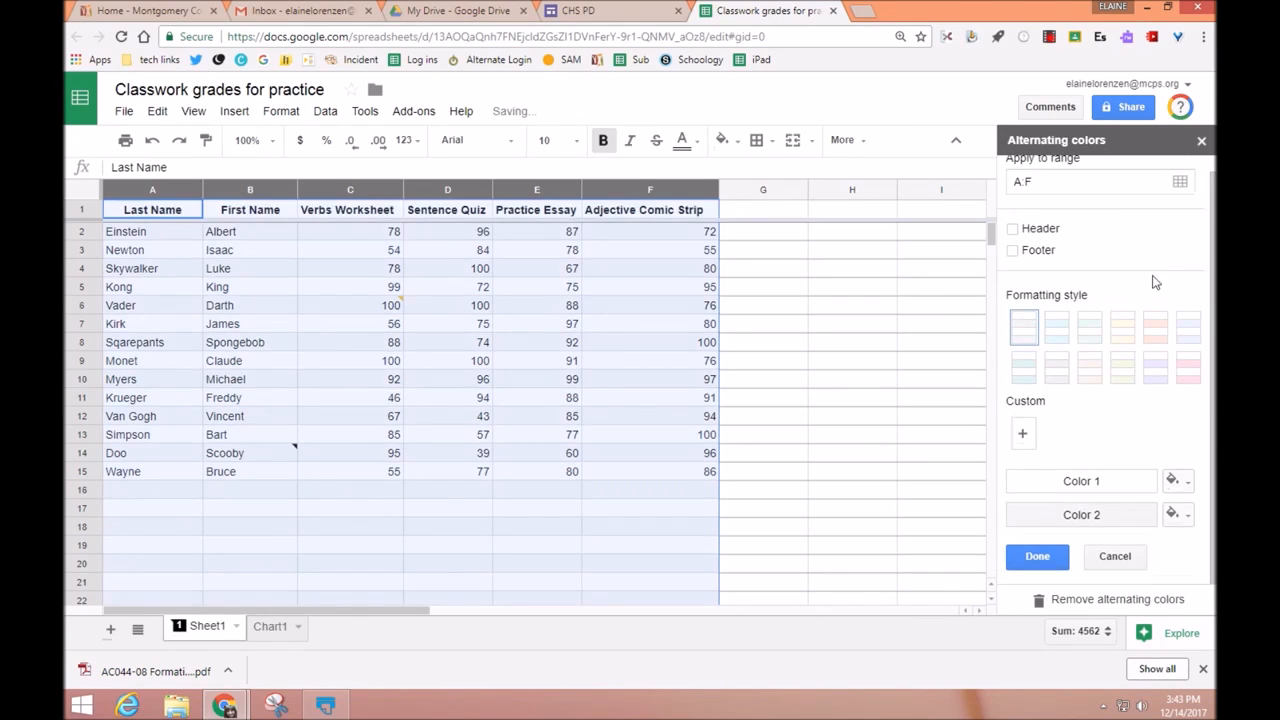
pyautogui.click(1024, 233)
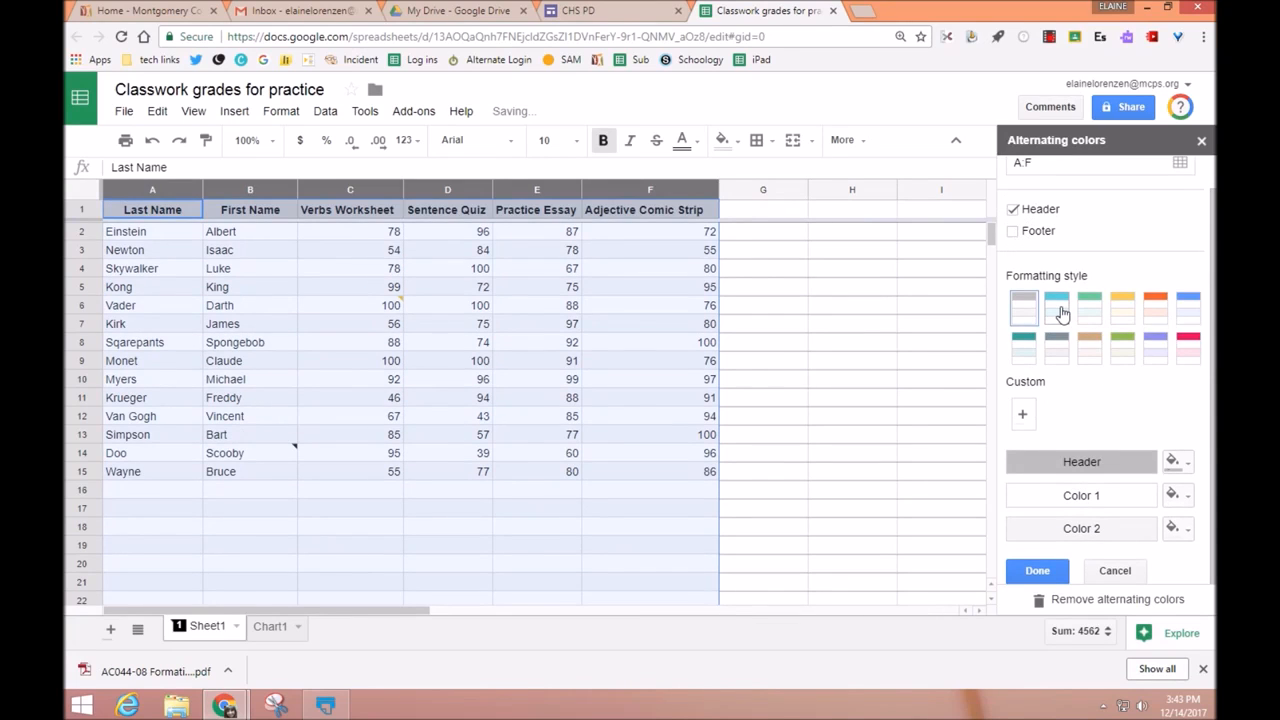
pyautogui.click(1060, 312)
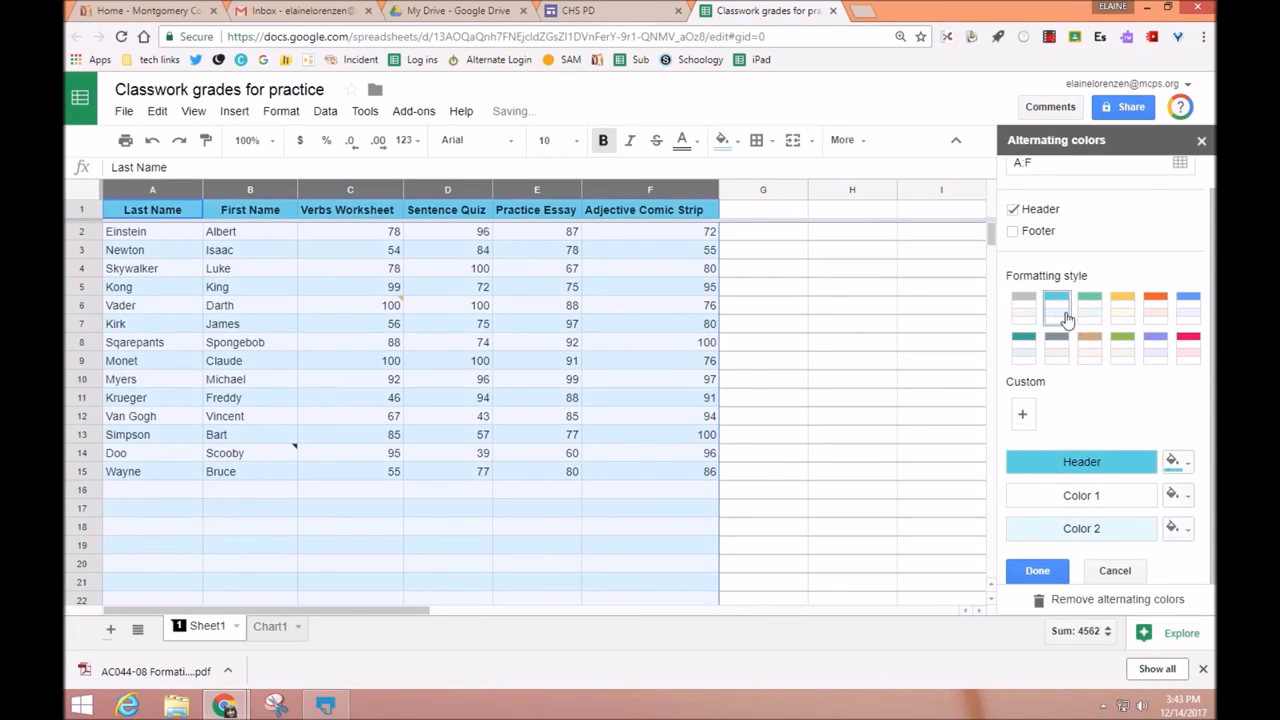
pyautogui.click(1040, 572)
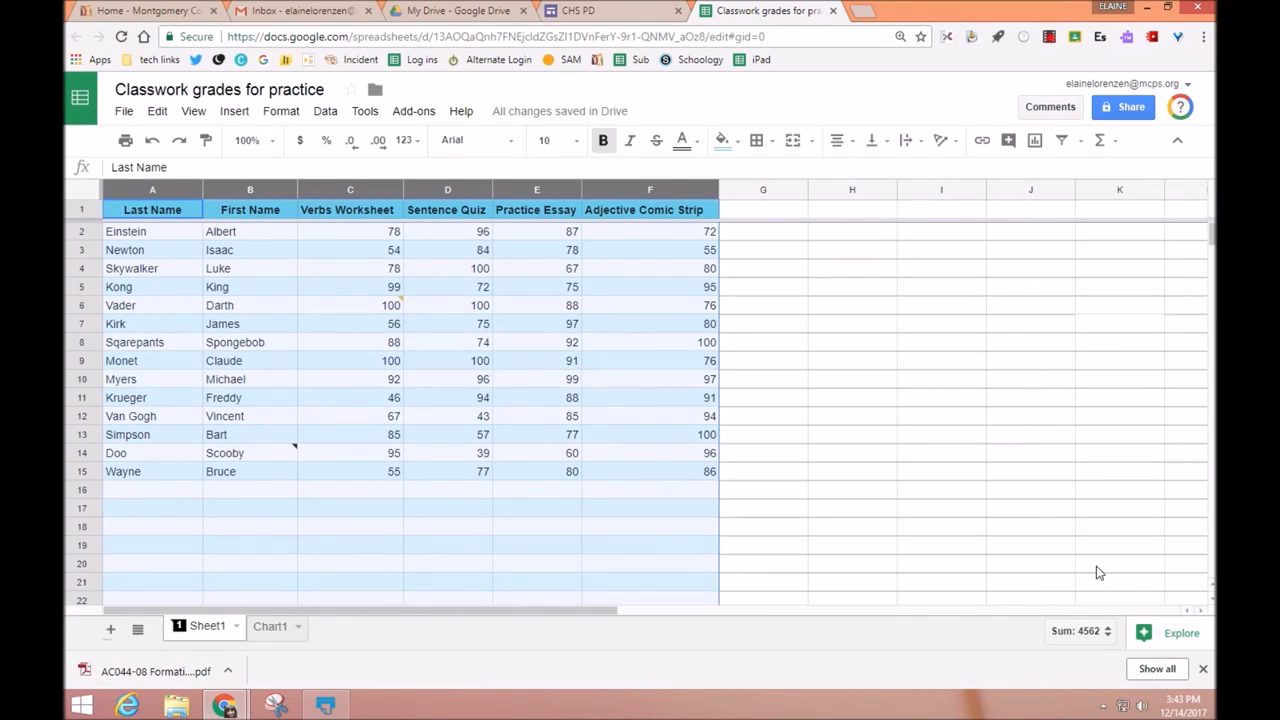
pyautogui.click(1100, 568)
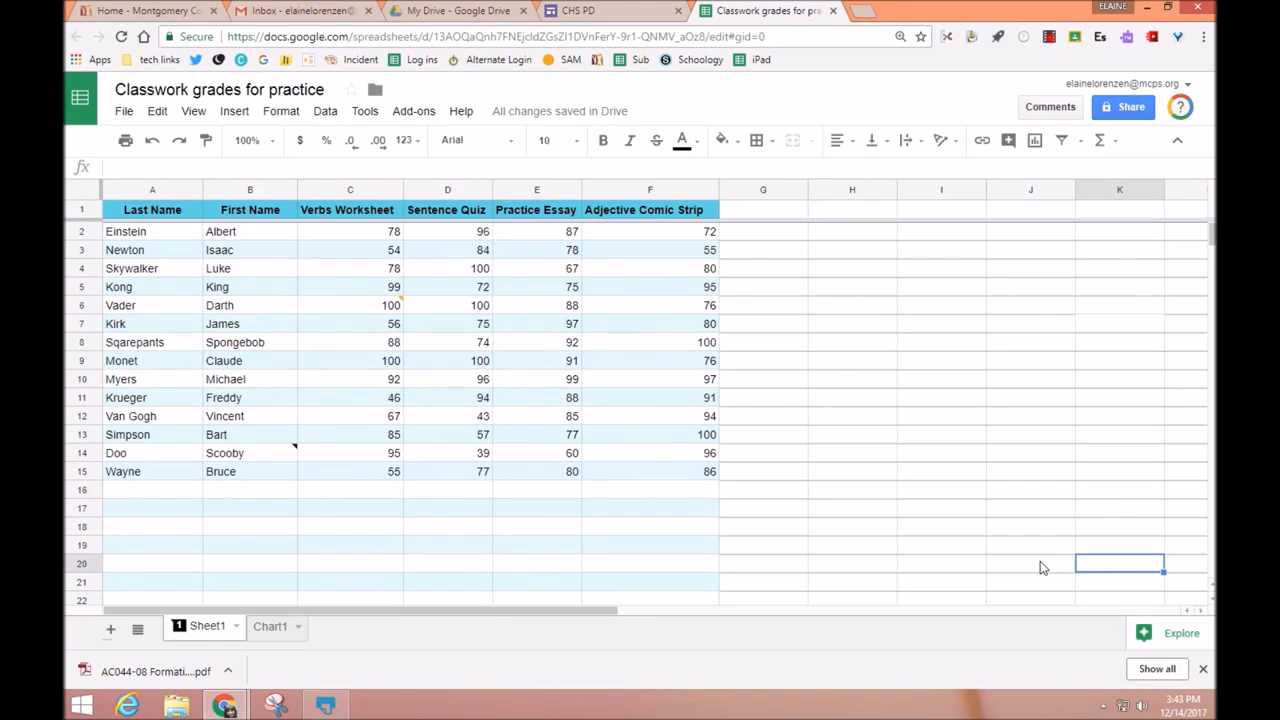
pyautogui.scroll(-3, 1007, 421)
pyautogui.scroll(3, 966, 451)
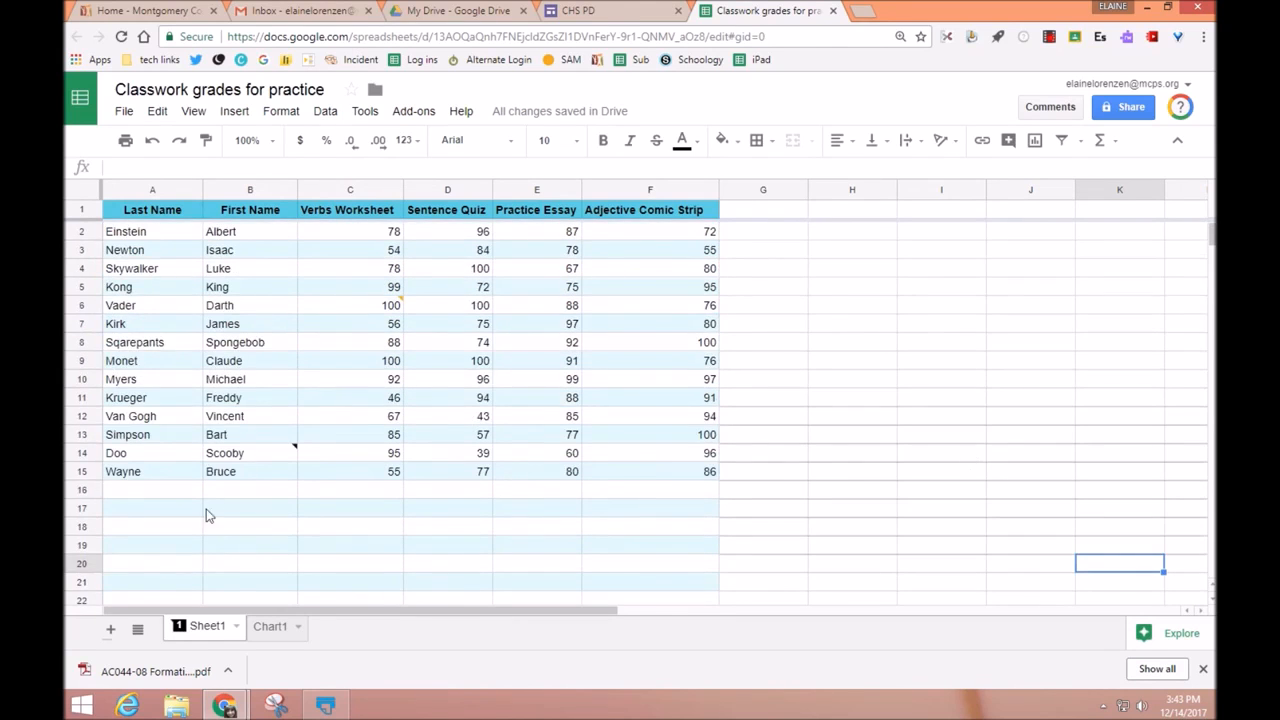
pyautogui.scroll(-5, 720, 543)
pyautogui.scroll(5, 738, 541)
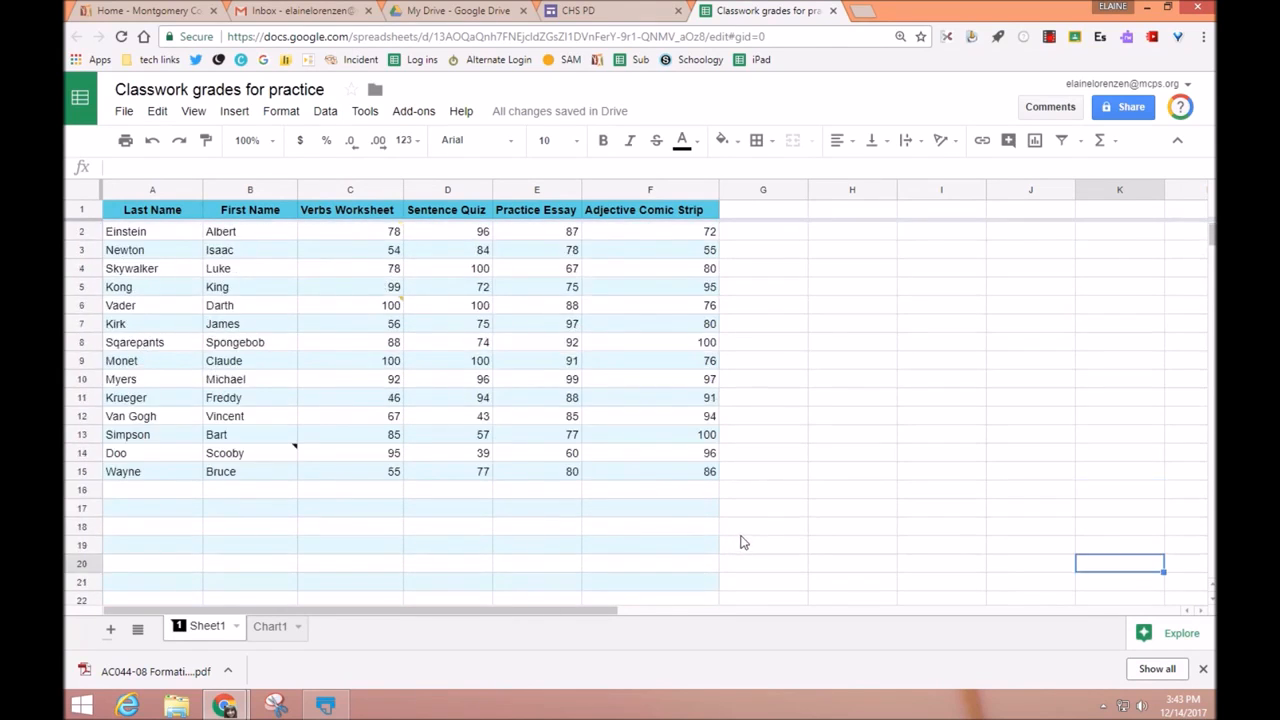
# Add the column heading "Noun Quiz" in cell G1.
pyautogui.click(760, 212)
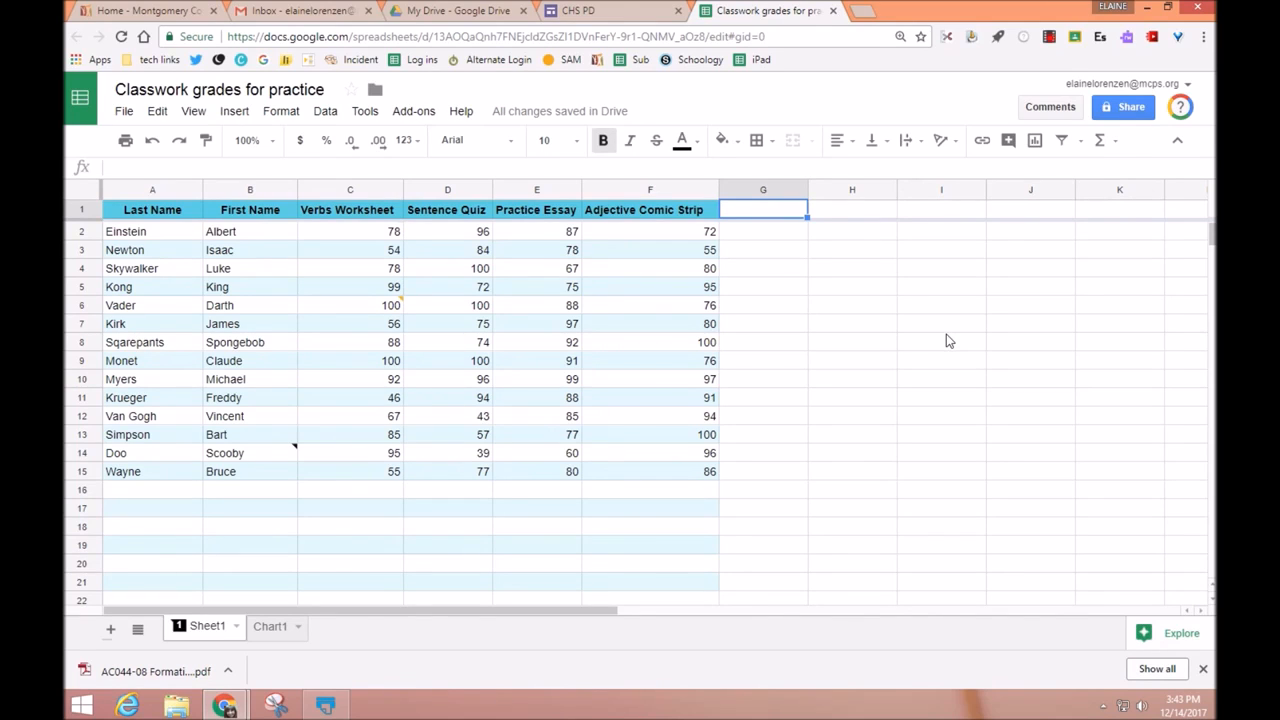
pyautogui.write('Nown')
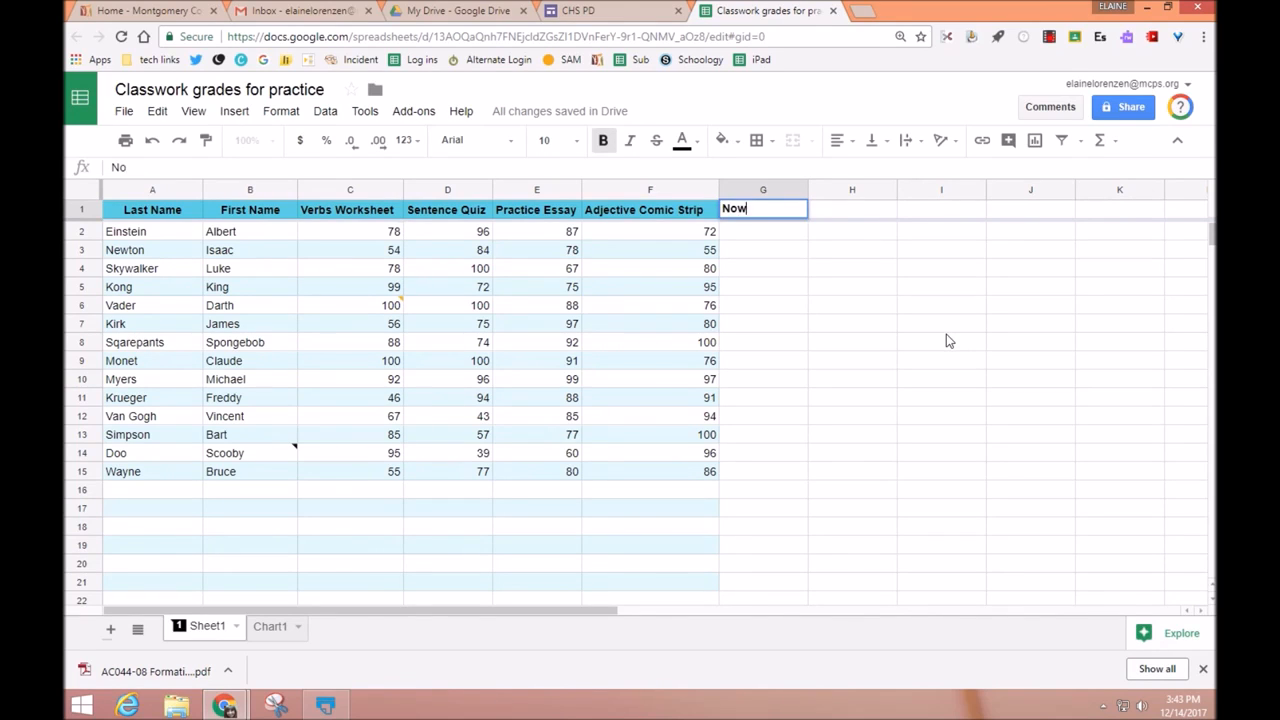
pyautogui.press('BackSpace')
pyautogui.press('BackSpace')
pyautogui.write('un Quiz')
pyautogui.click(798, 330)
# Enter a Noun Quiz grade of 100 in G2 and fill it down through G15.
pyautogui.click(780, 233)
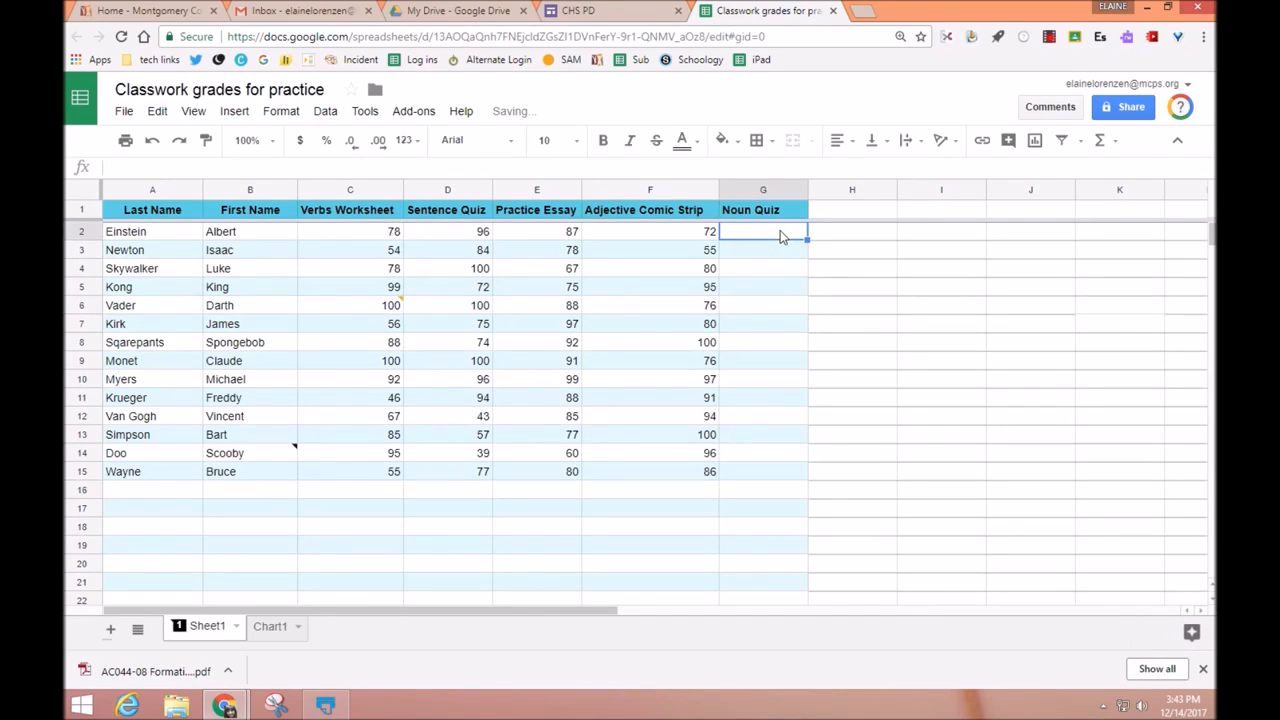
pyautogui.write('100')
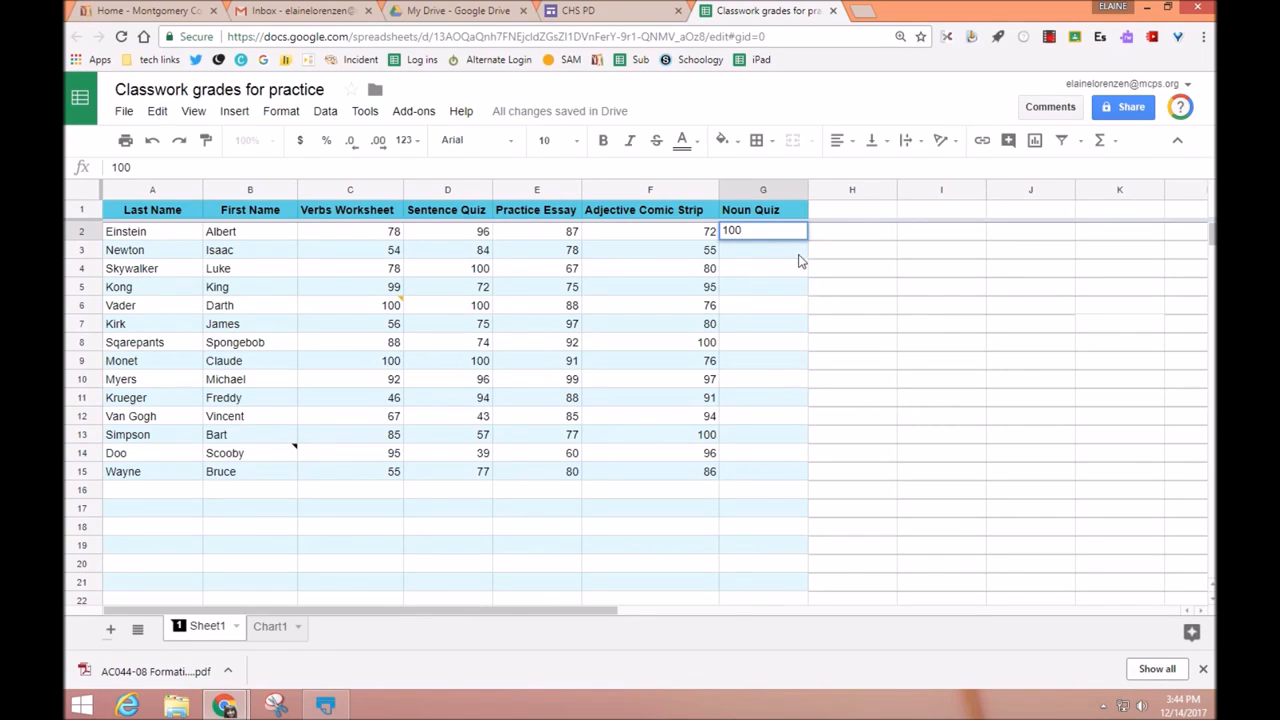
pyautogui.press('Return')
pyautogui.click(775, 235)
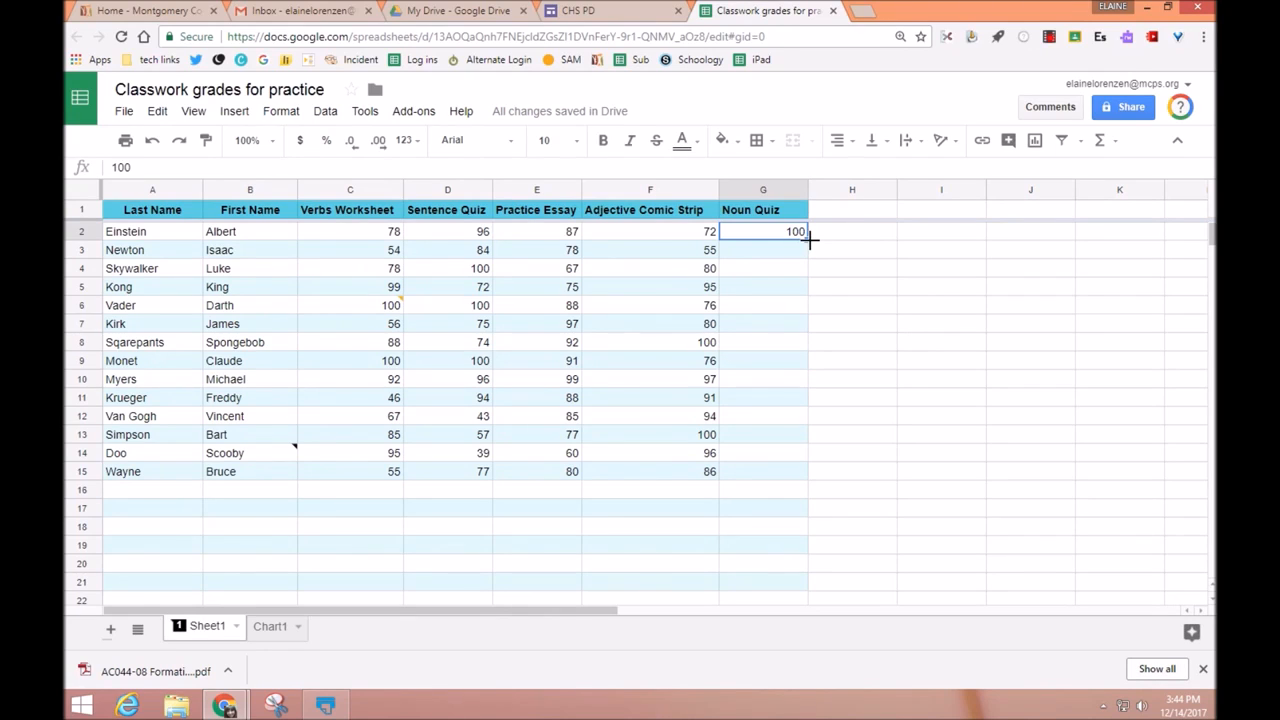
pyautogui.moveTo(808, 238); pyautogui.dragTo(807, 470)
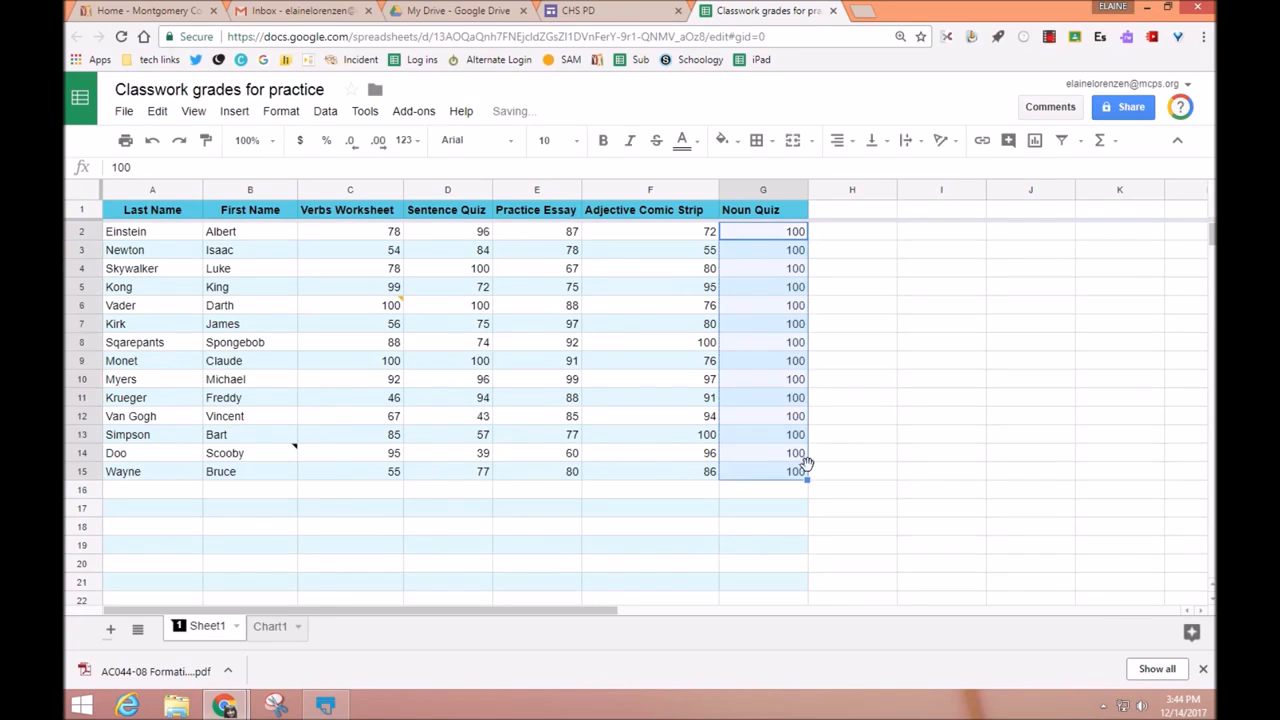
pyautogui.click(935, 474)
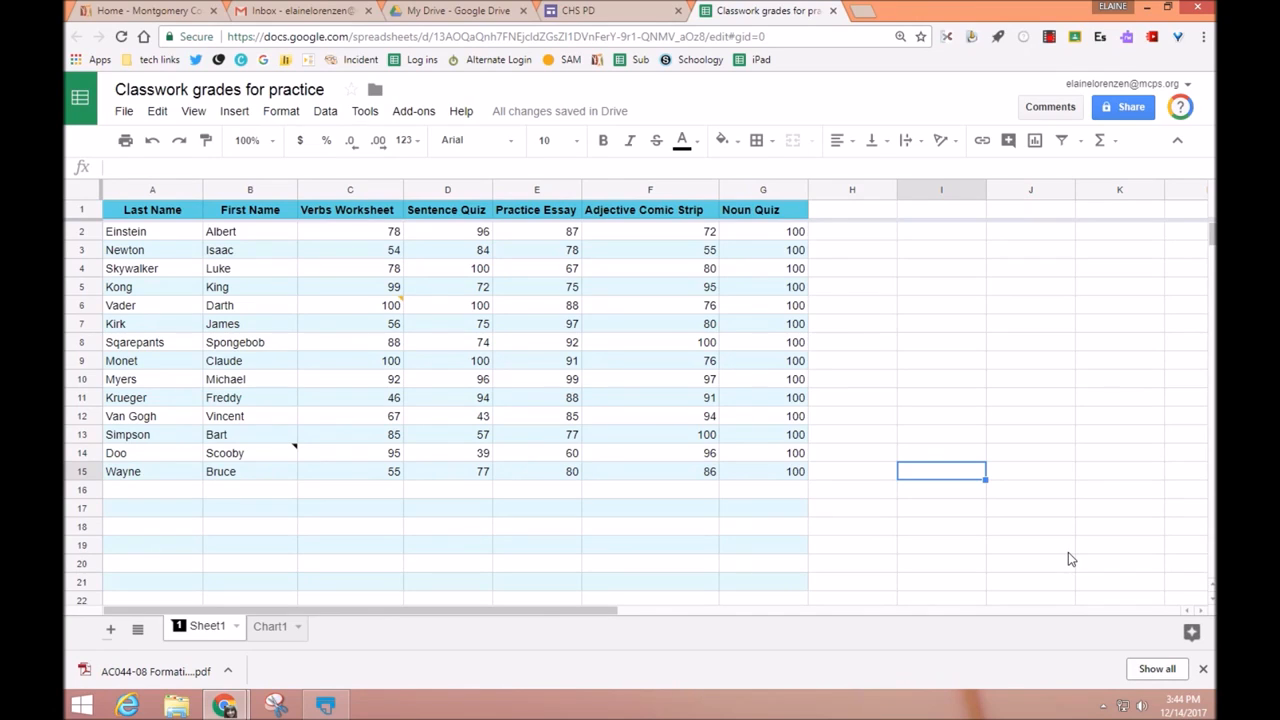
# Enter an AVERAGE formula in H2 covering the first student's grades in C2:G2.
pyautogui.click(876, 237)
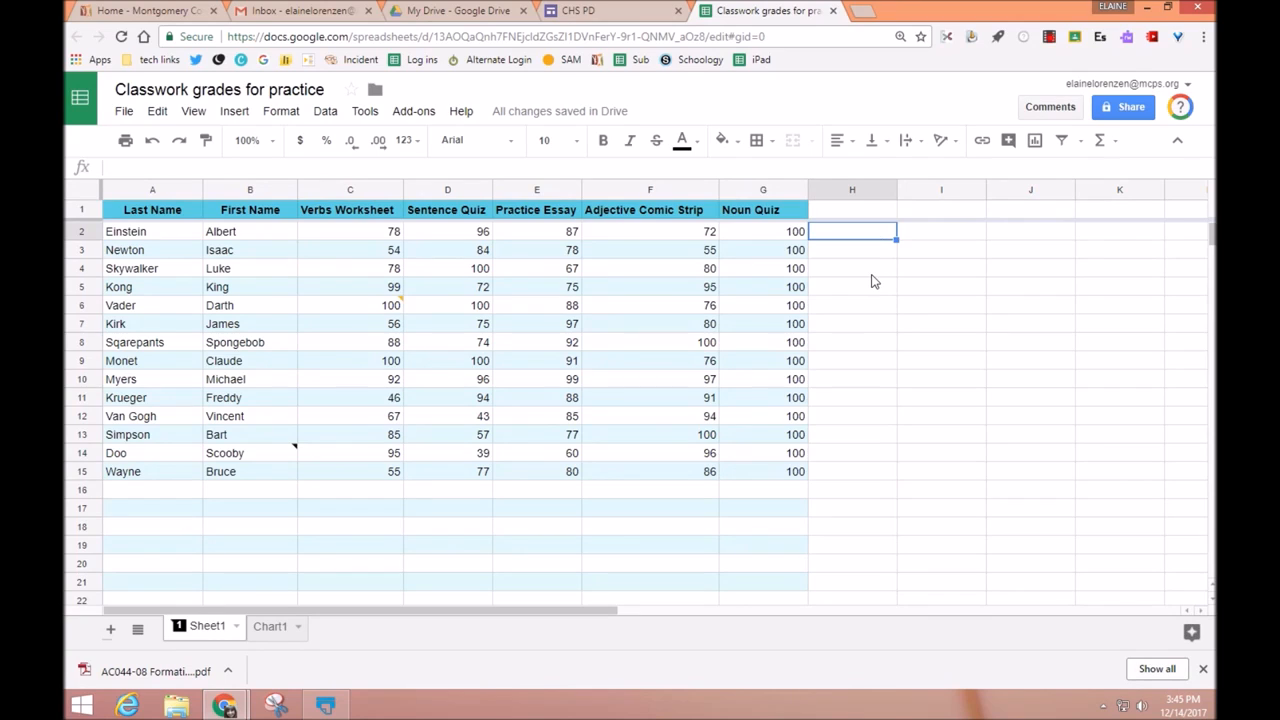
pyautogui.write('=')
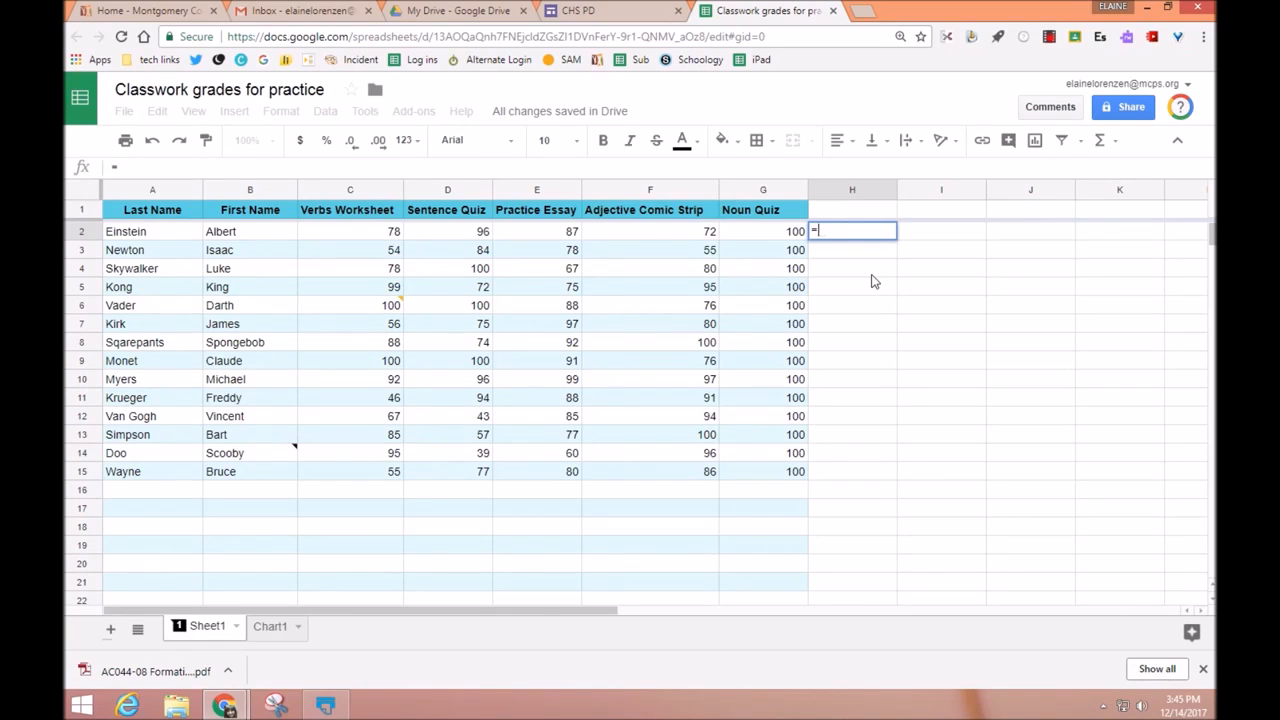
pyautogui.click(1115, 149)
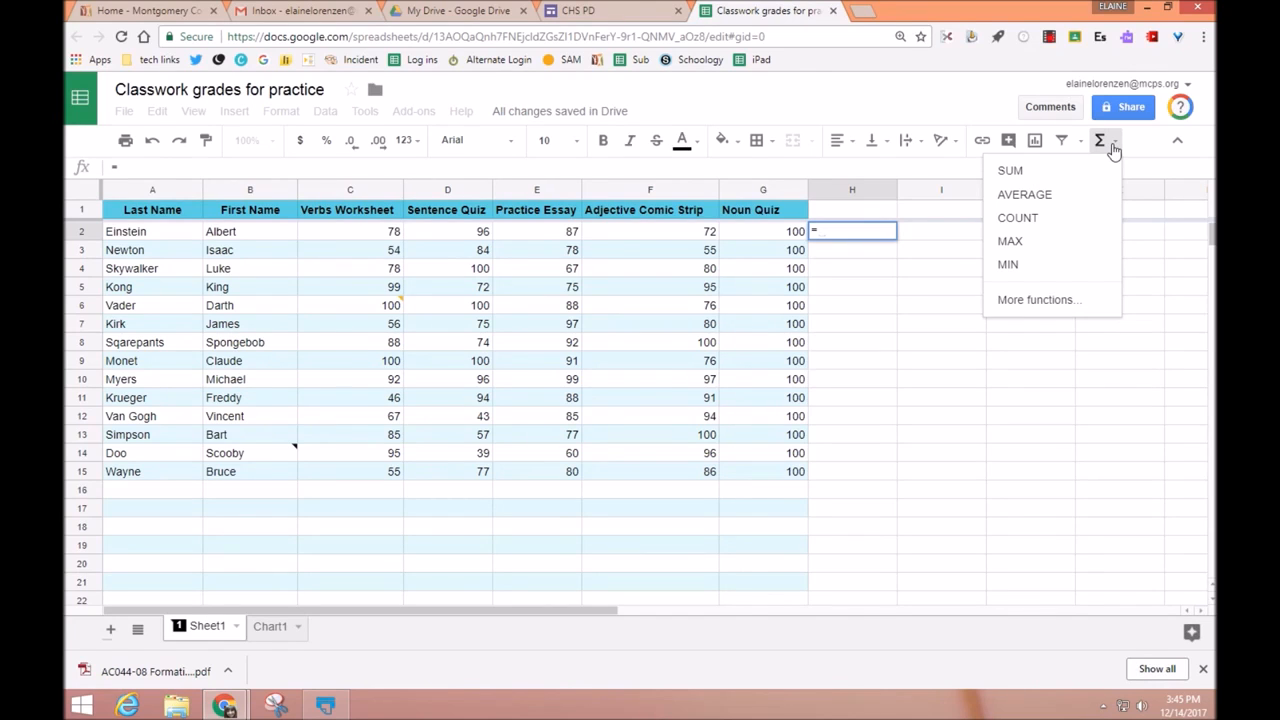
pyautogui.click(1054, 197)
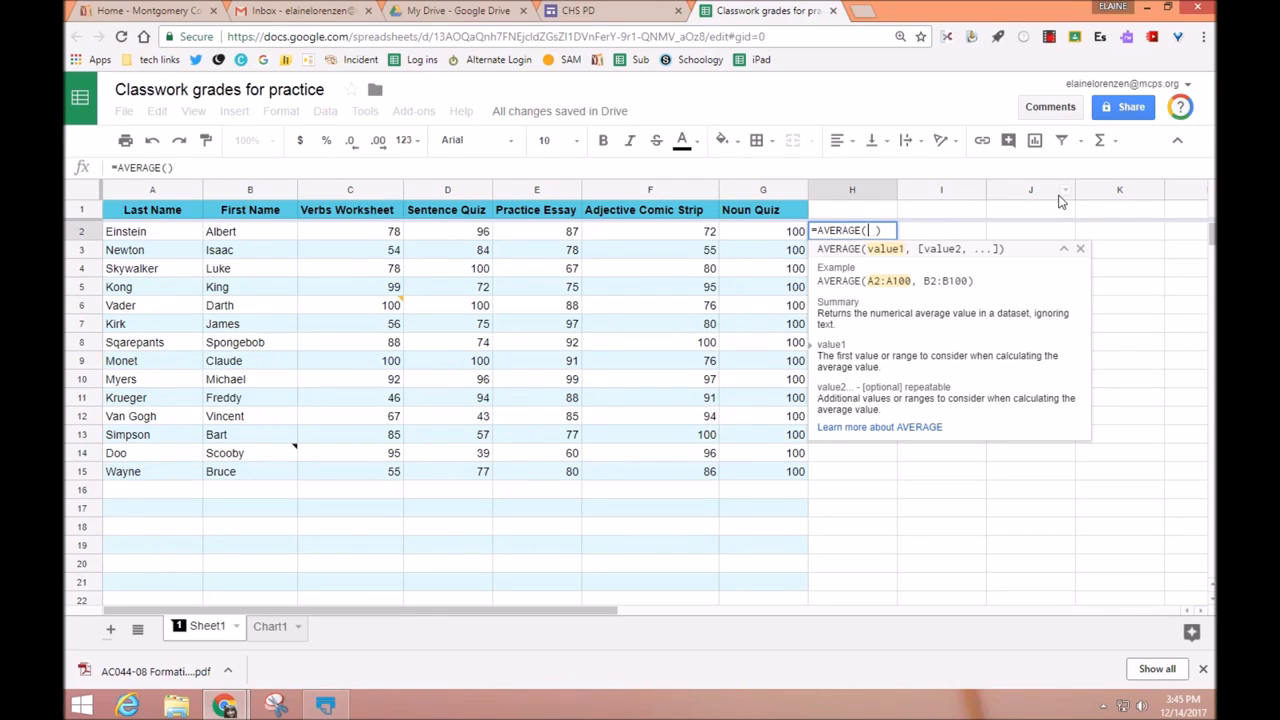
pyautogui.click(376, 234)
pyautogui.moveTo(376, 234); pyautogui.dragTo(737, 231)
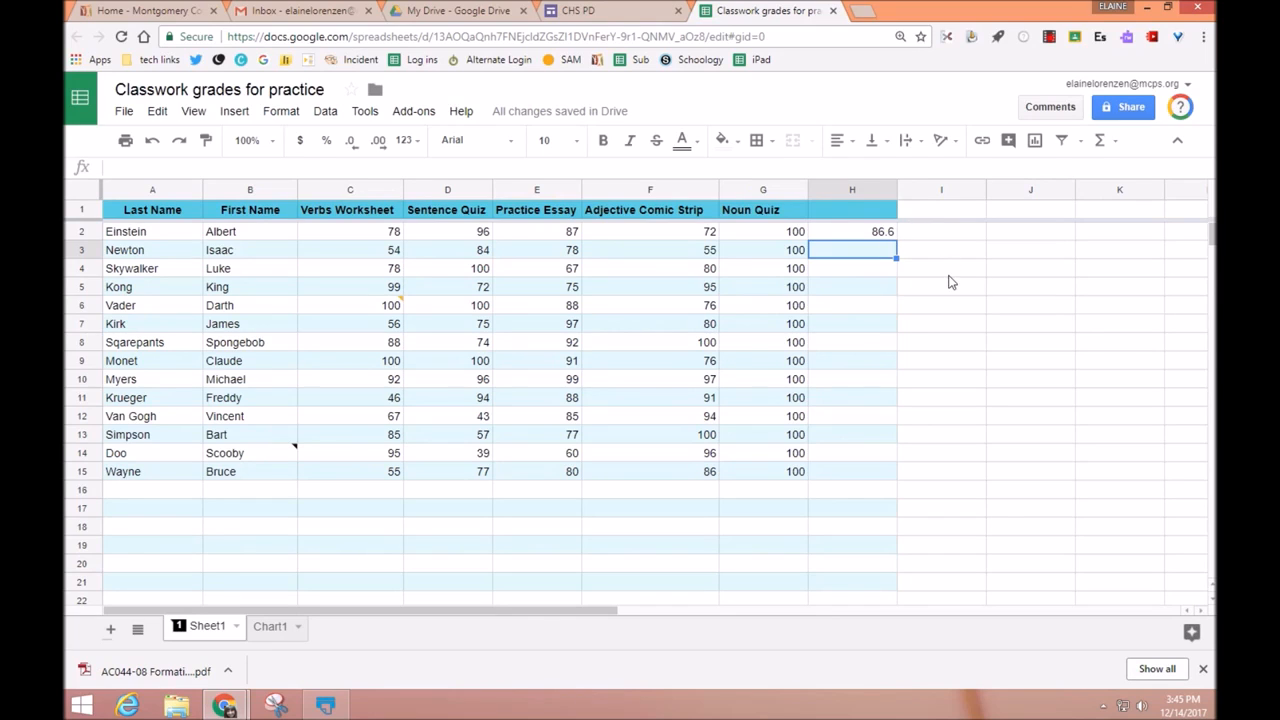
# Fill the average formula from H2 down through H15 for the remaining students.
pyautogui.click(869, 234)
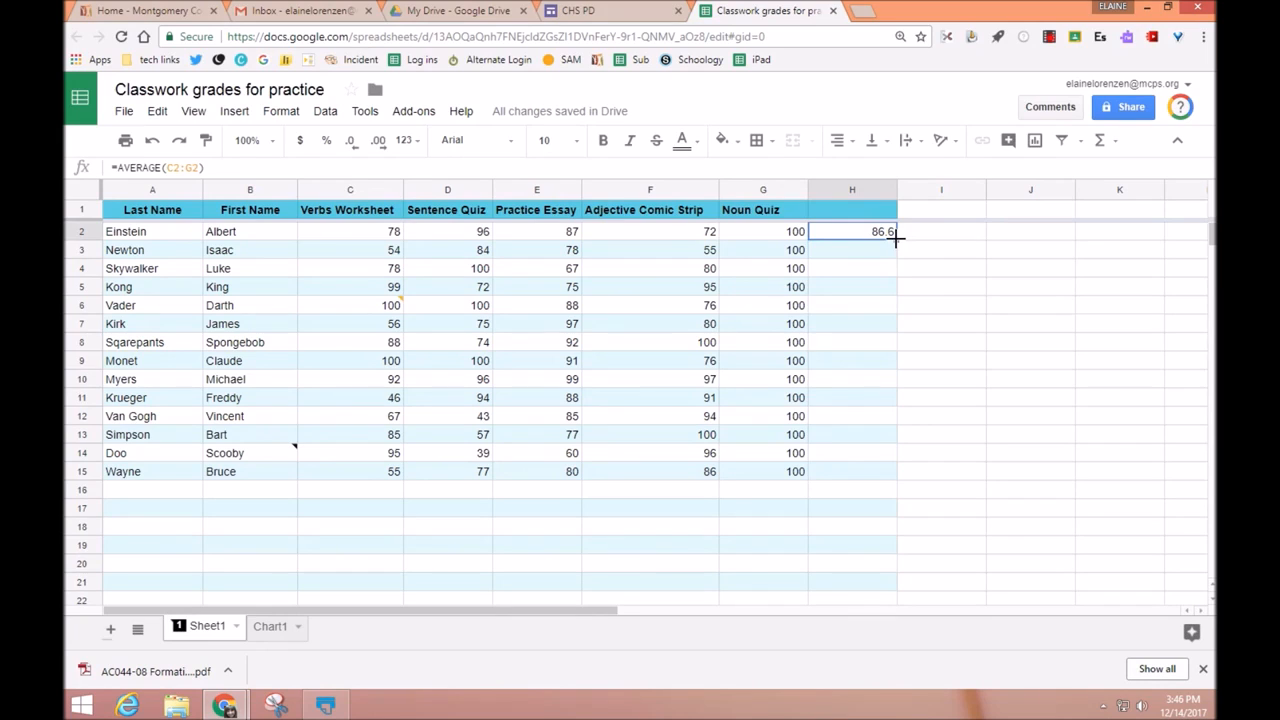
pyautogui.moveTo(896, 237); pyautogui.dragTo(906, 470)
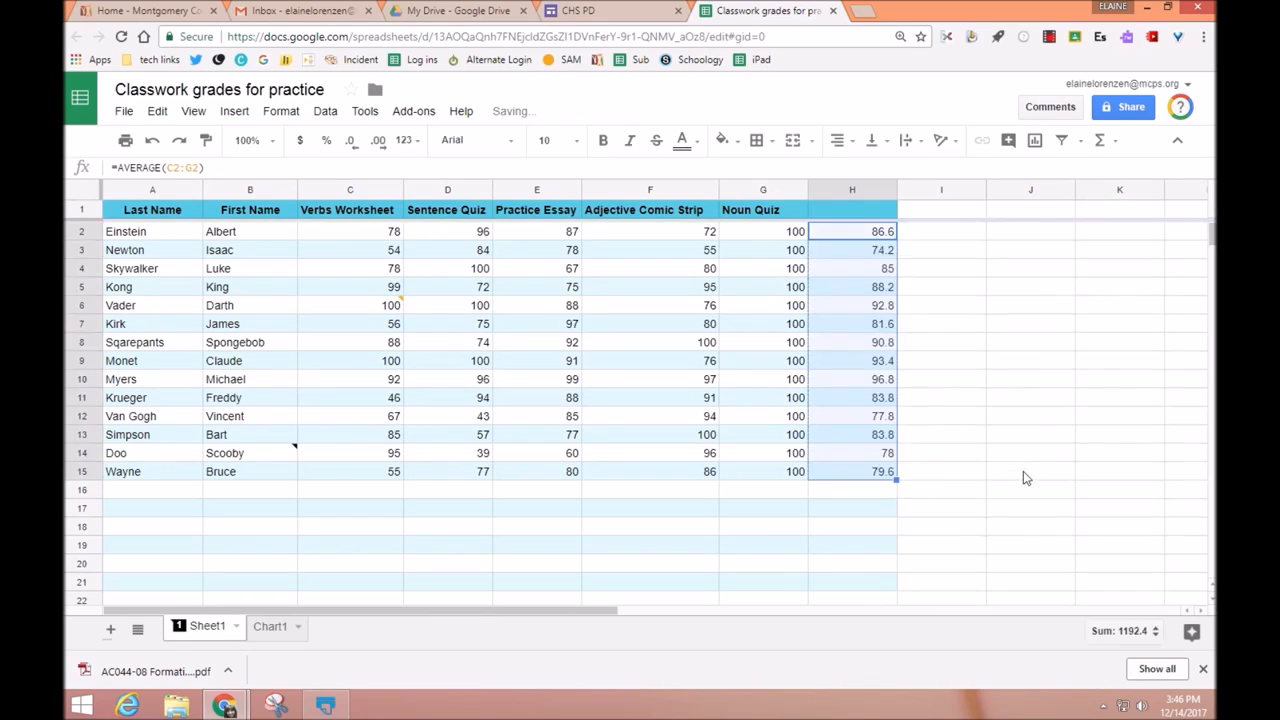
pyautogui.click(952, 549)
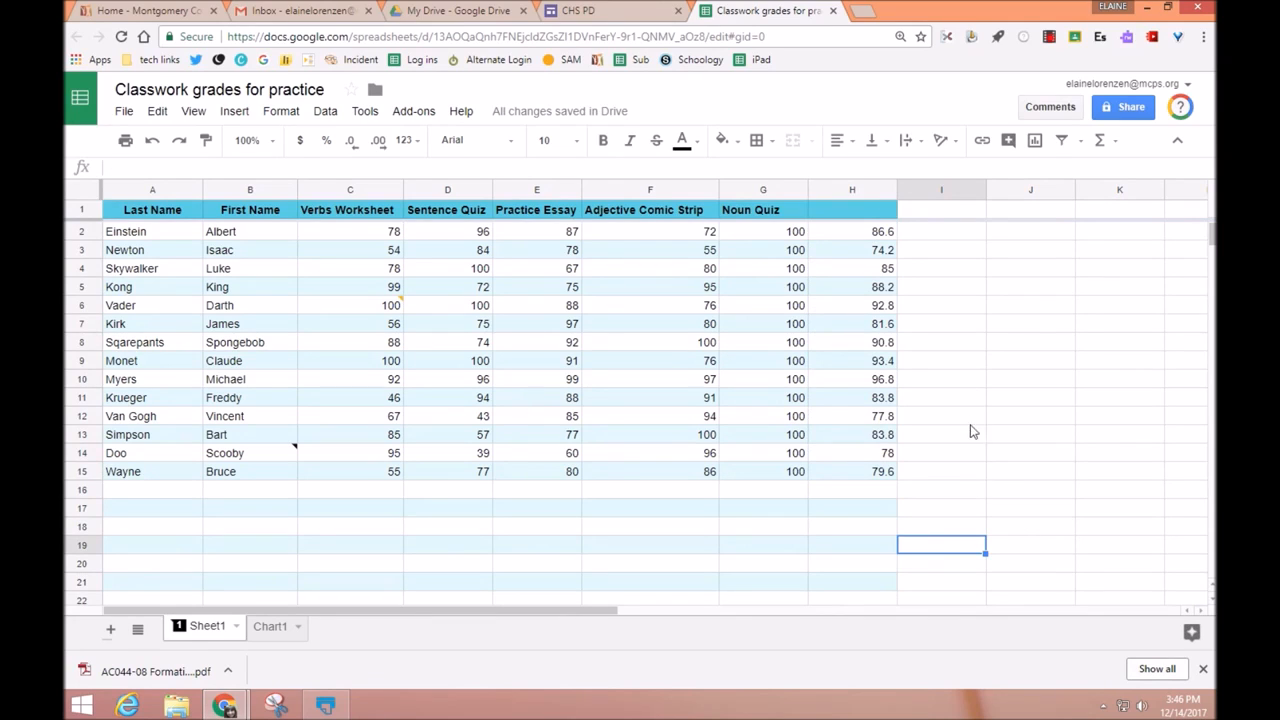
pyautogui.click(940, 473)
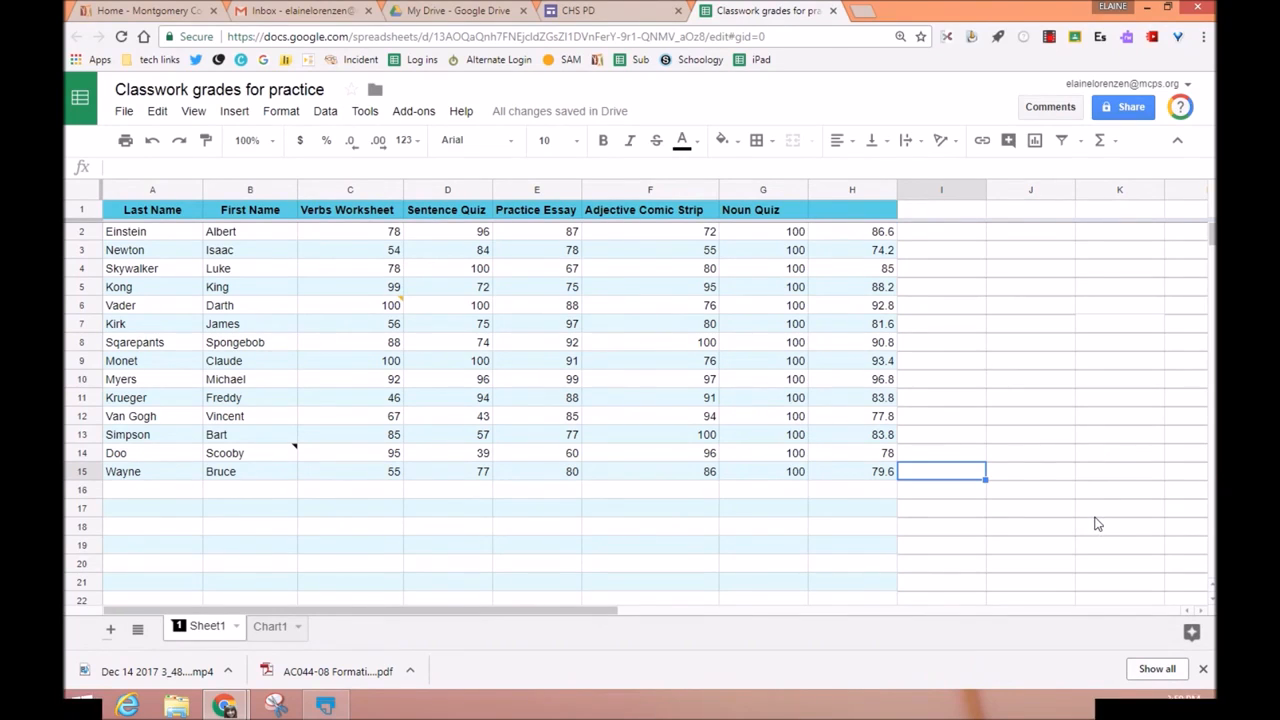
# Clear the average in H15.
pyautogui.click(884, 480)
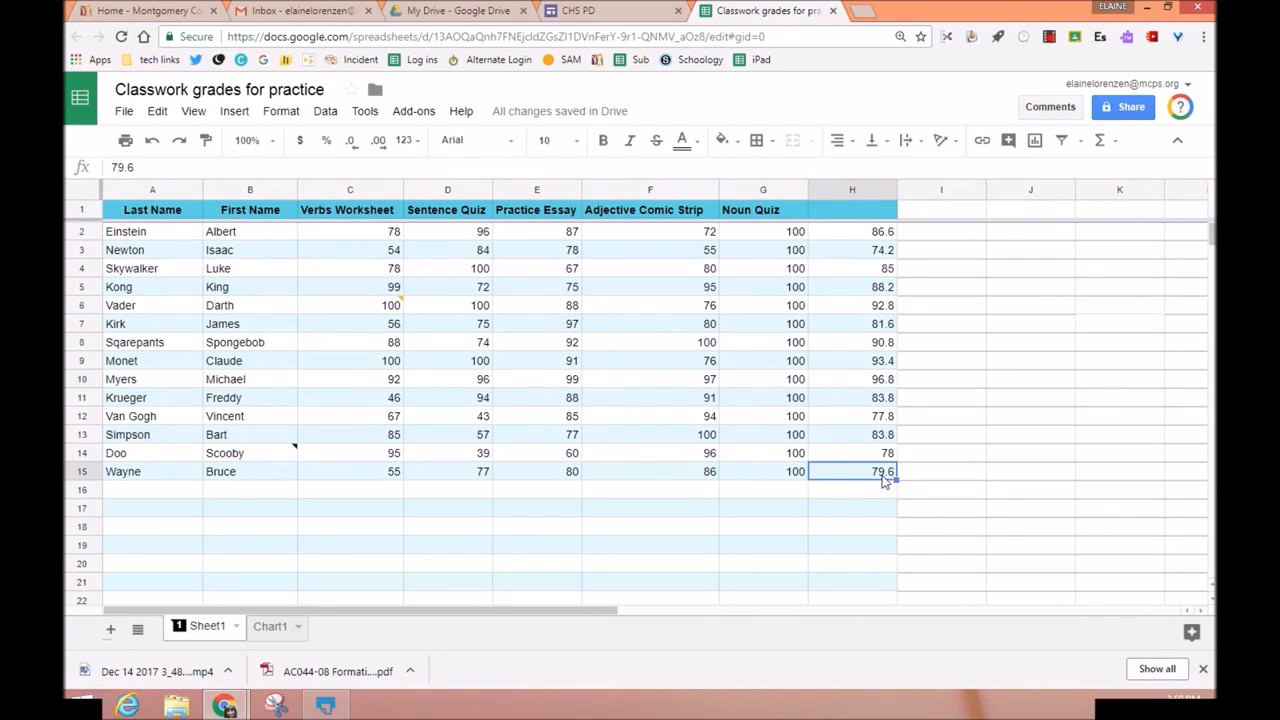
pyautogui.press('Delete')
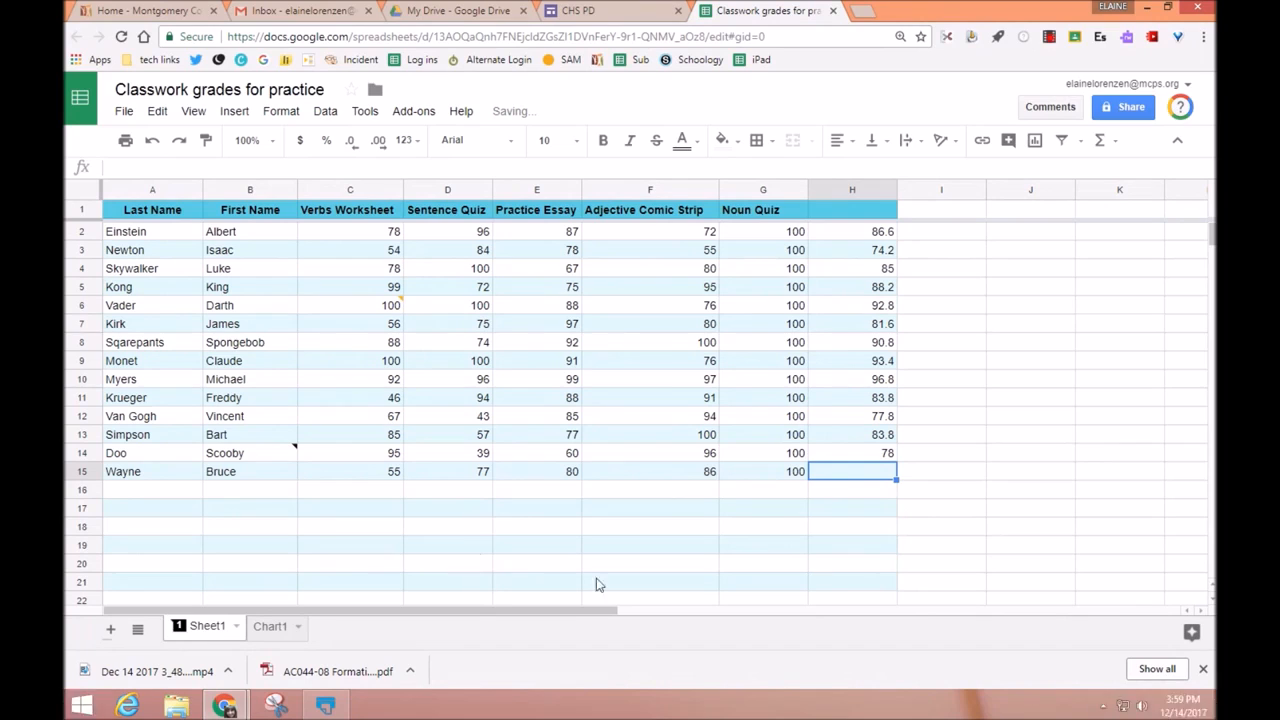
pyautogui.click(995, 546)
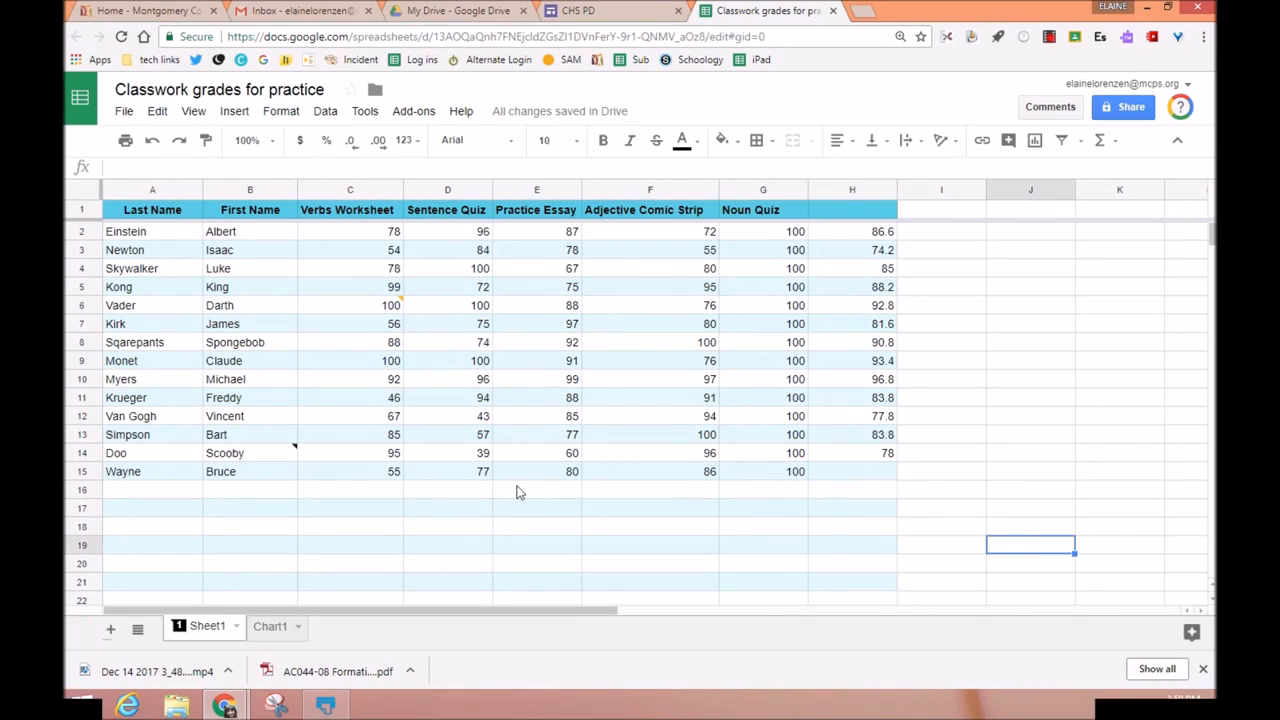
# Insert the AVERAGE function for the selected grades C15:G15 so the formula goes into H15.
pyautogui.click(394, 474)
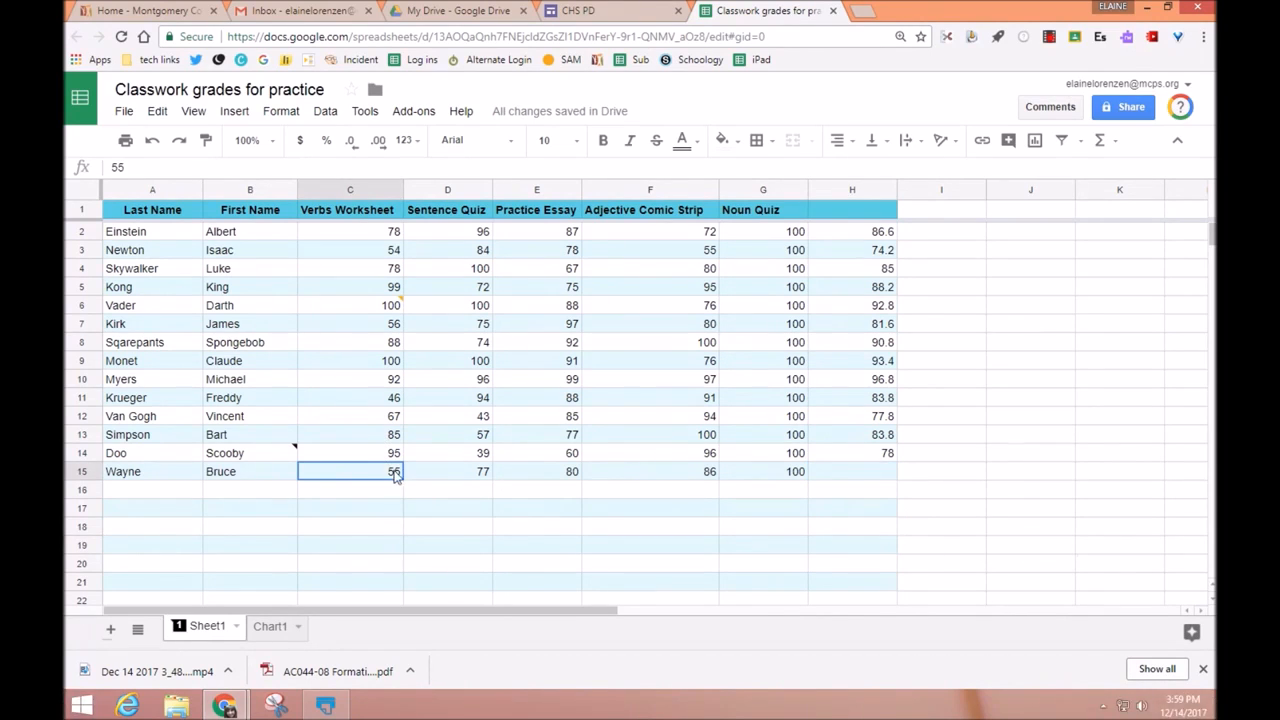
pyautogui.moveTo(394, 474); pyautogui.dragTo(797, 477)
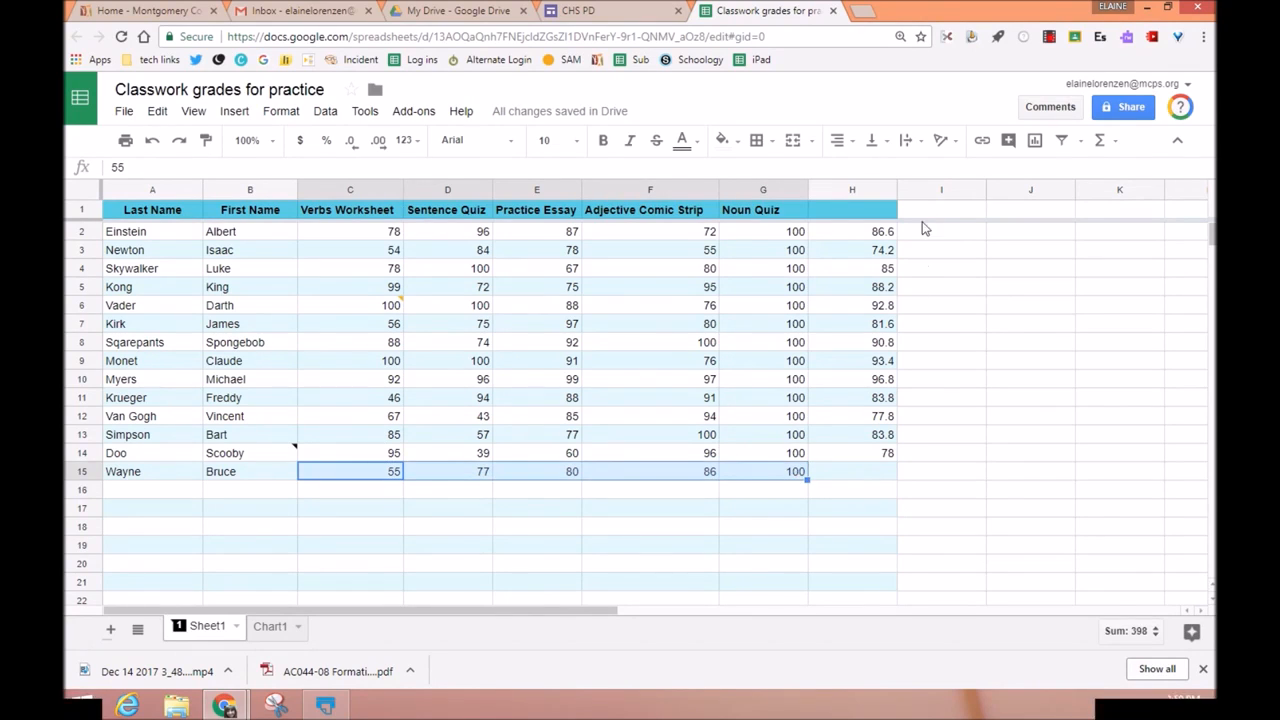
pyautogui.click(1102, 146)
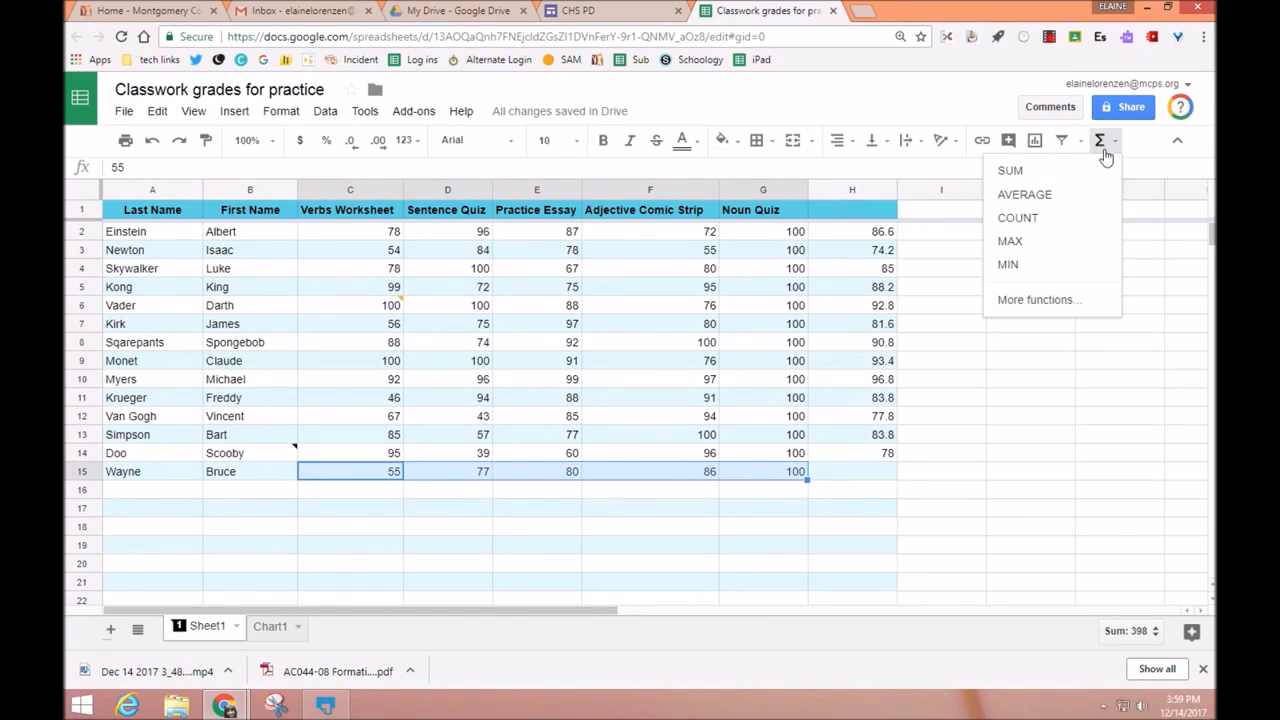
pyautogui.click(1060, 196)
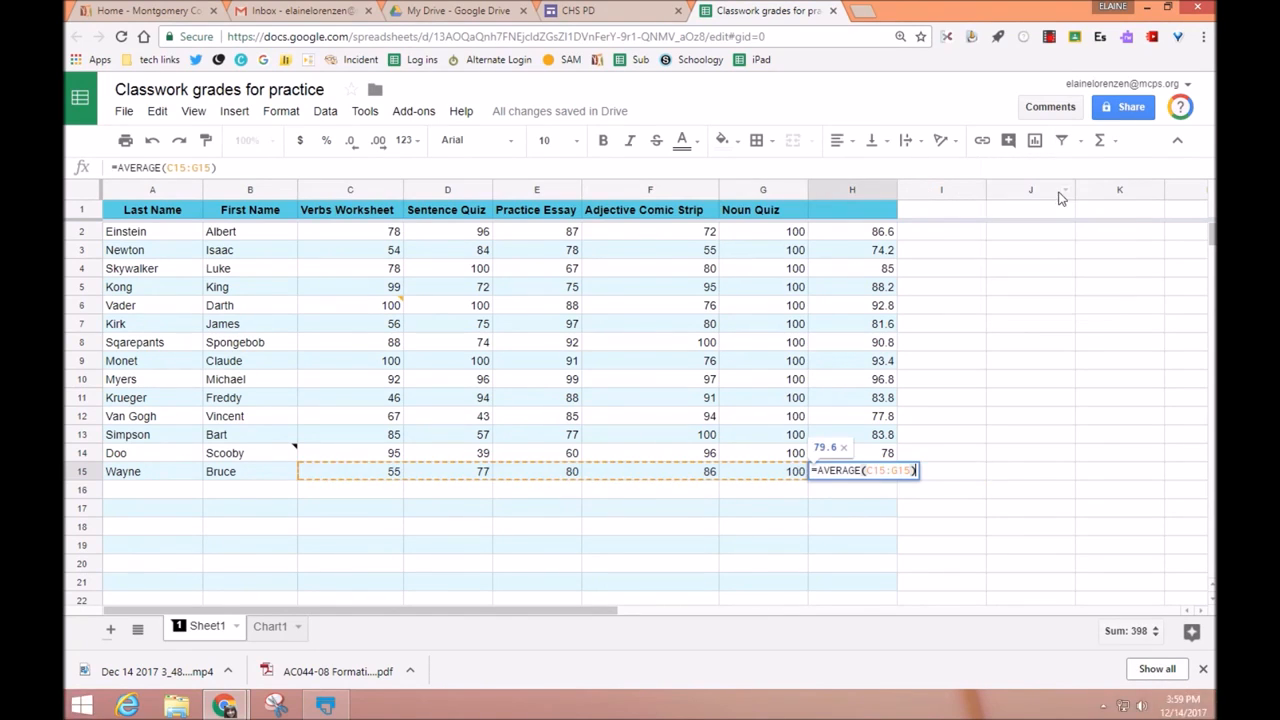
pyautogui.press('Return')
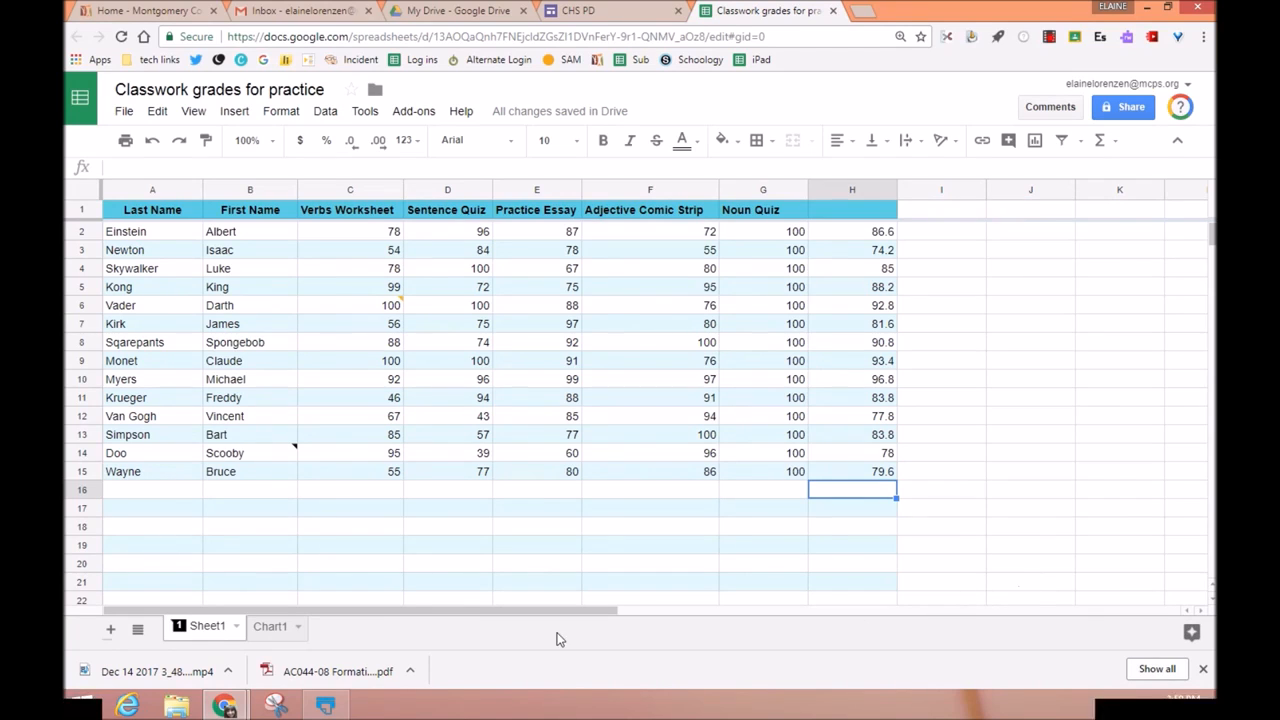
# Change the Verbs Worksheet grade in C11 to 96.
pyautogui.click(393, 403)
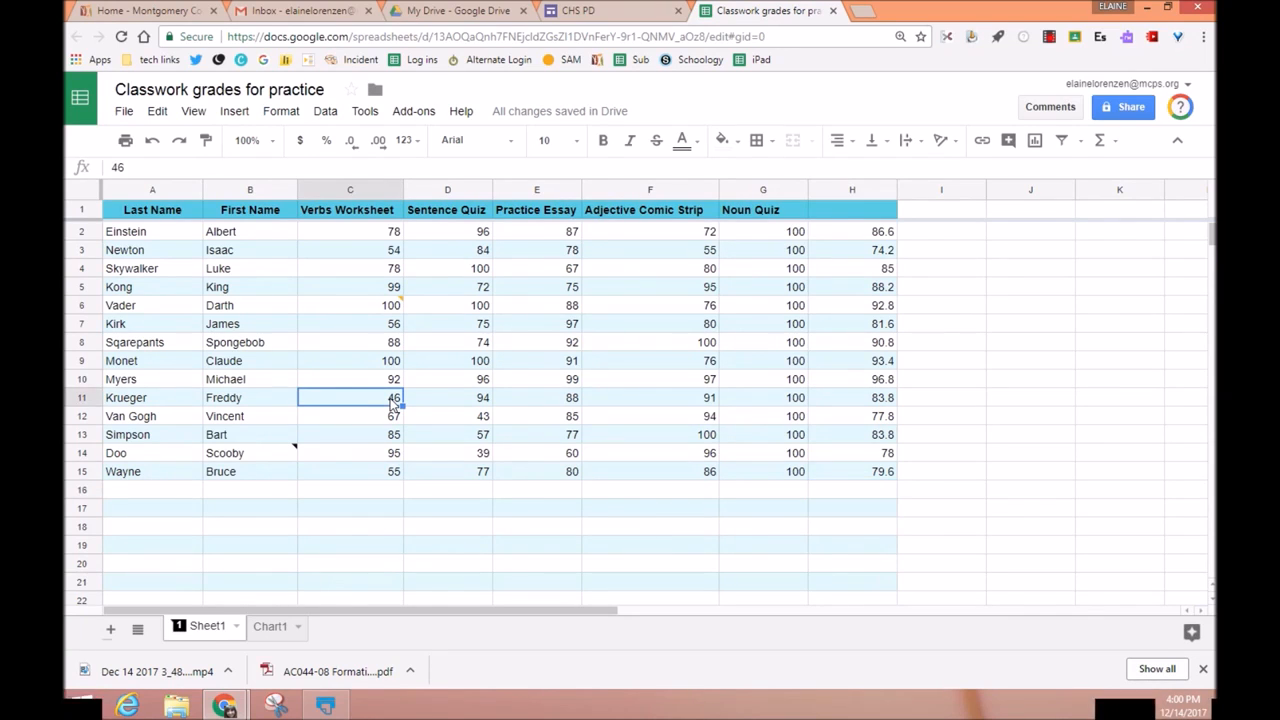
pyautogui.write('96')
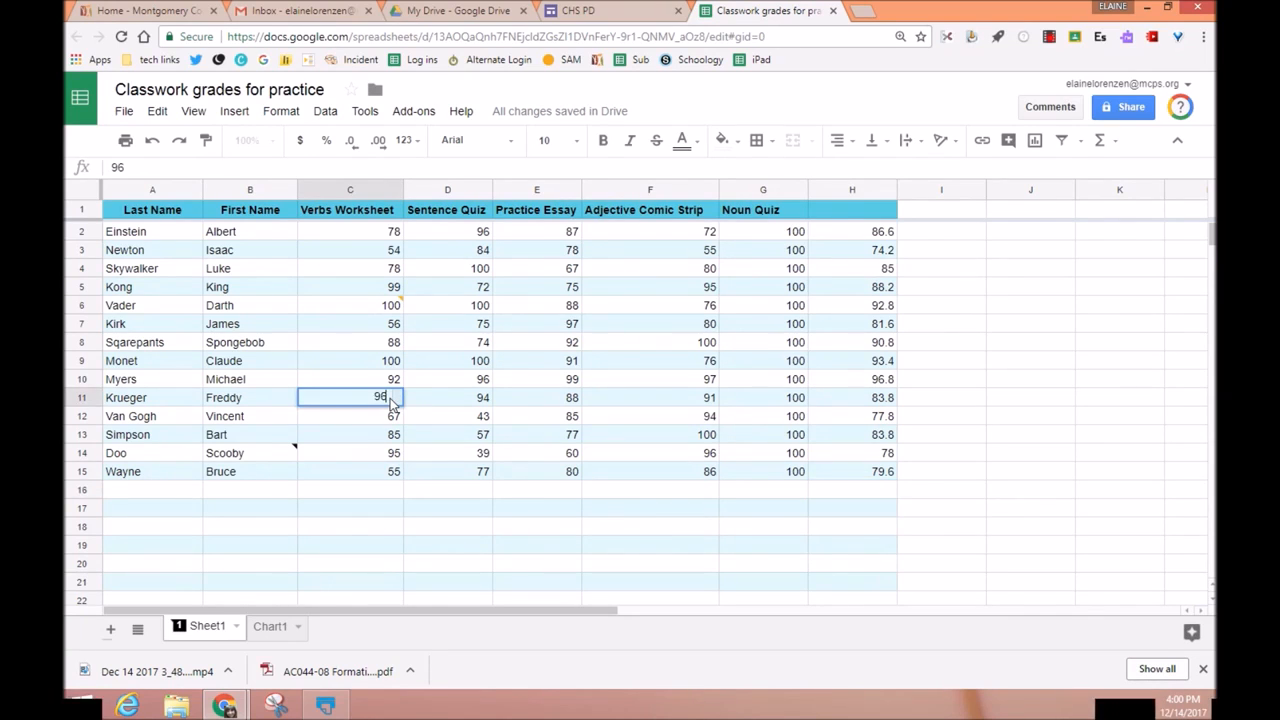
pyautogui.click(798, 548)
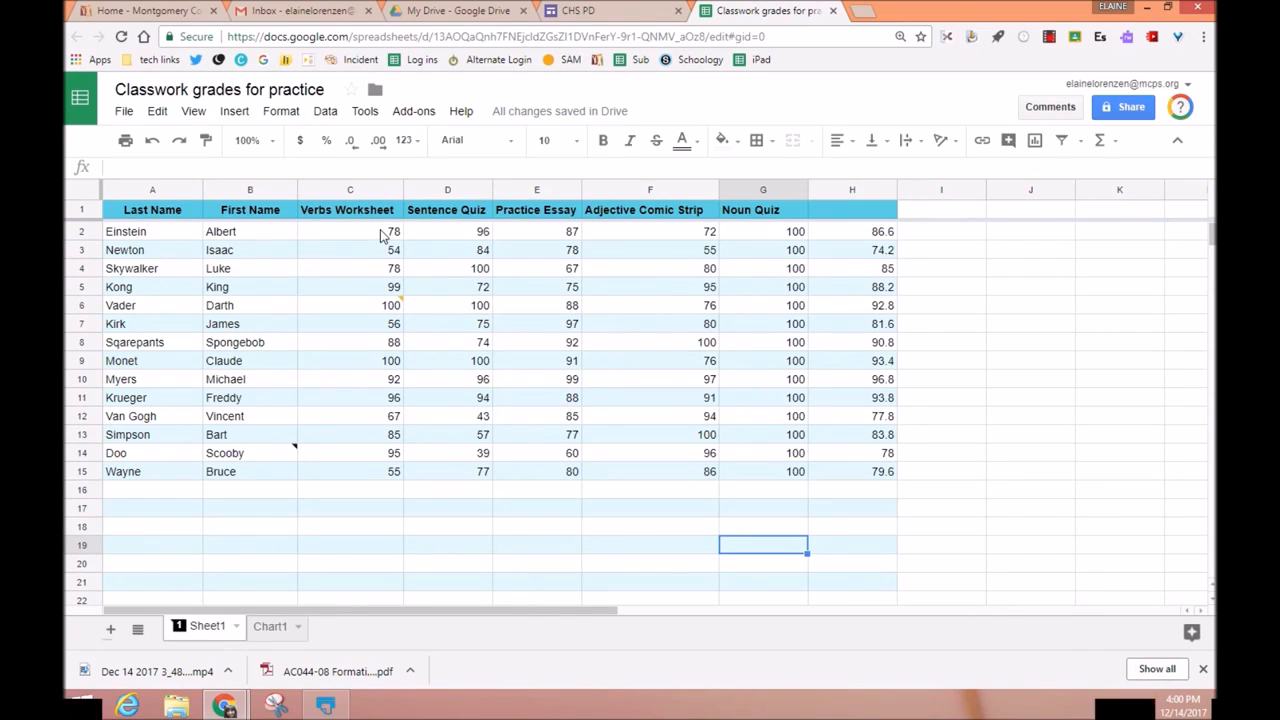
# Insert the SUM function for the Verbs Worksheet range C2:C16 so the total goes into C17.
pyautogui.moveTo(377, 233); pyautogui.dragTo(404, 484)
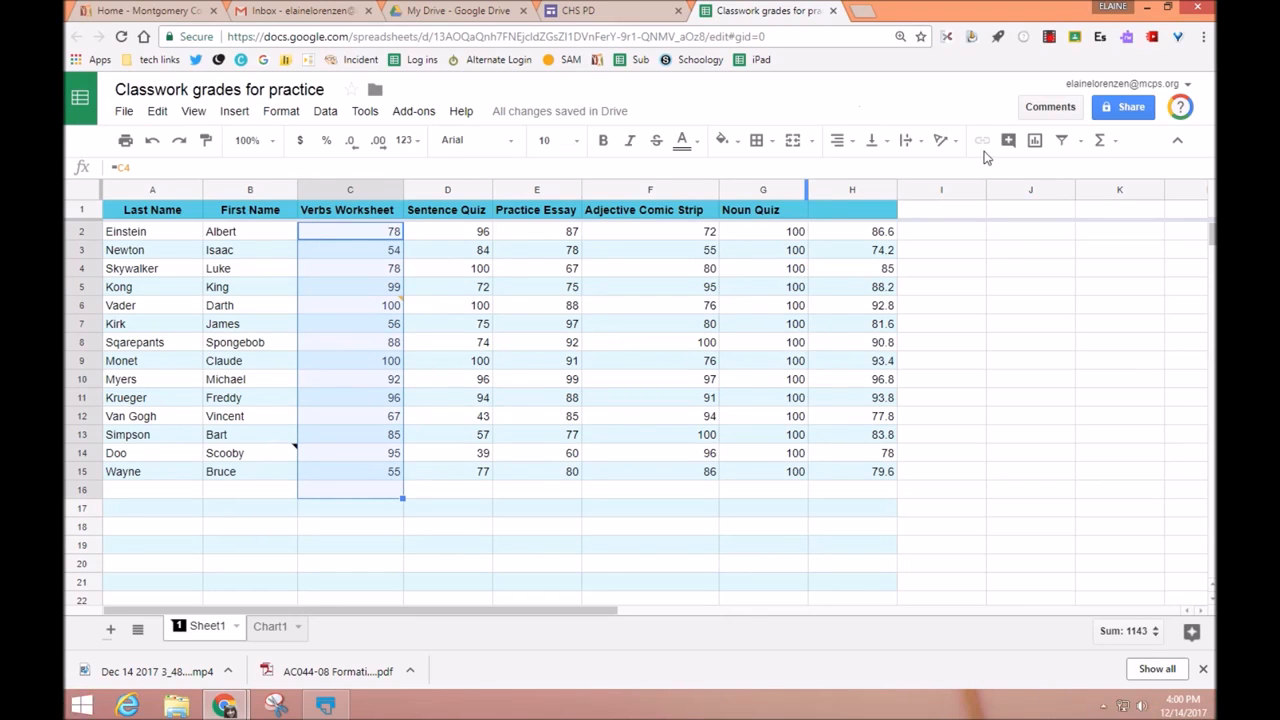
pyautogui.click(1099, 140)
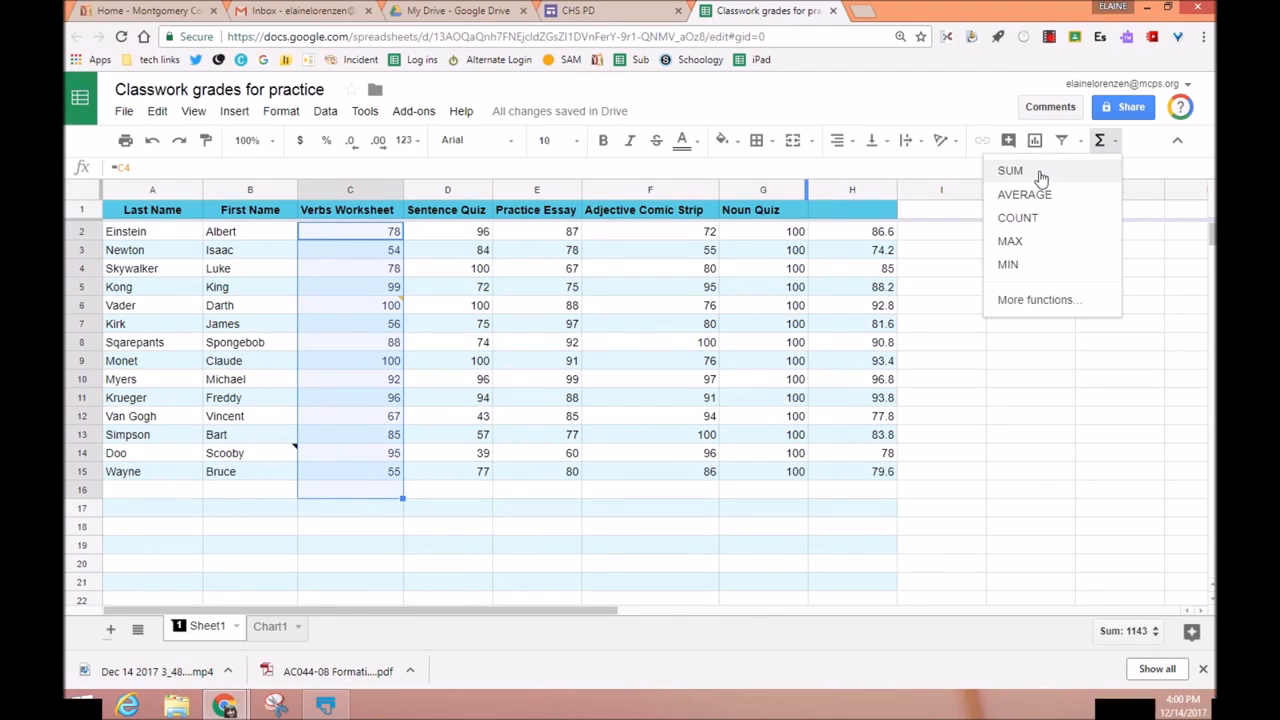
pyautogui.click(1010, 171)
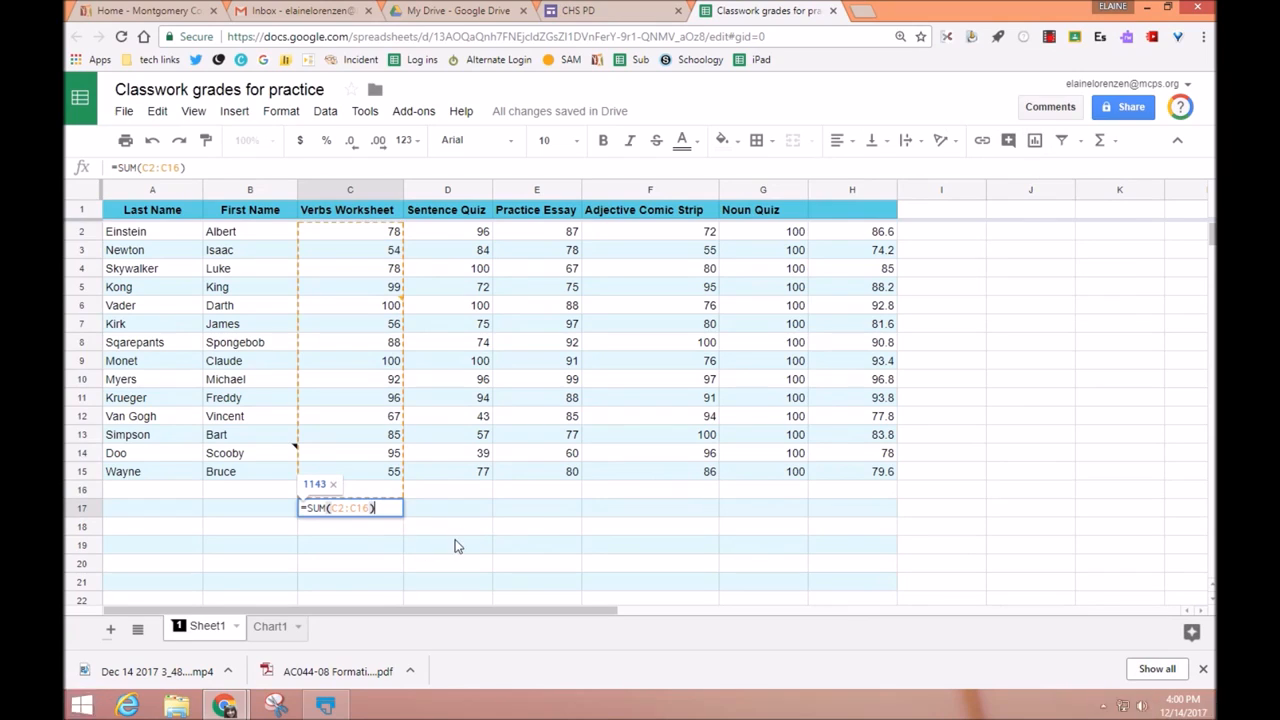
pyautogui.press('Return')
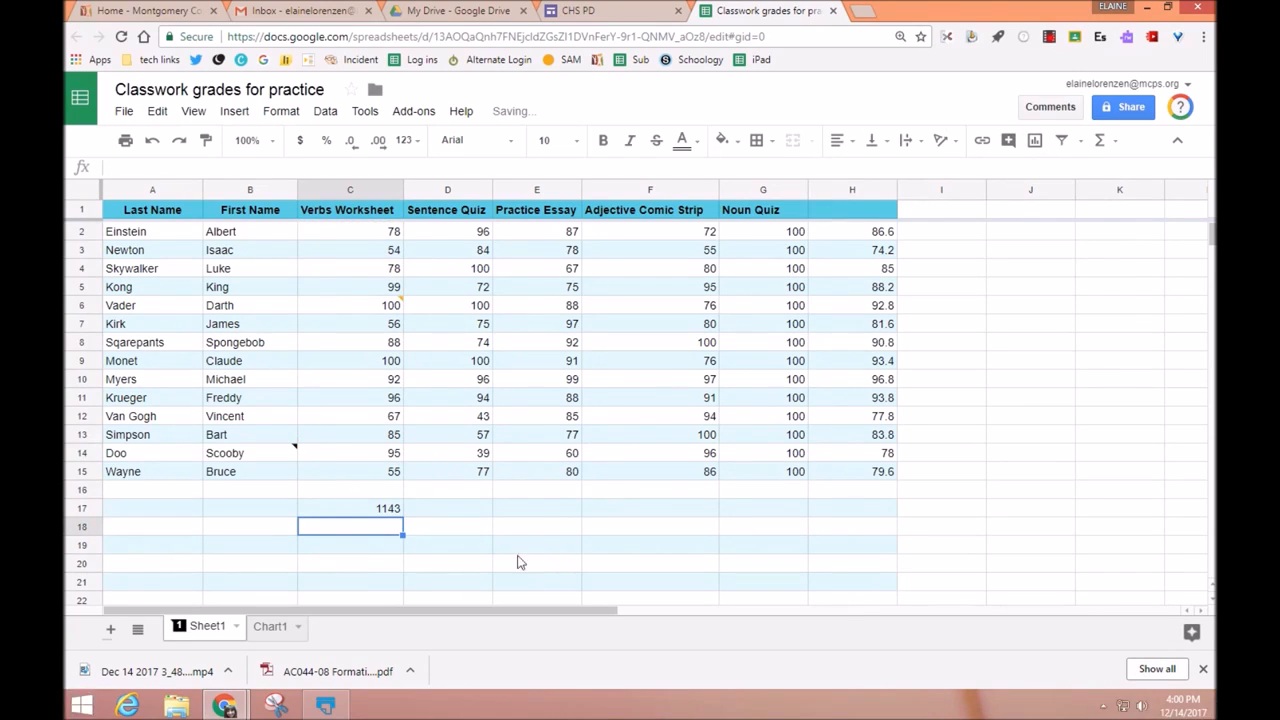
# Fill the SUM formula from C17 across row 17 through H17.
pyautogui.click(363, 513)
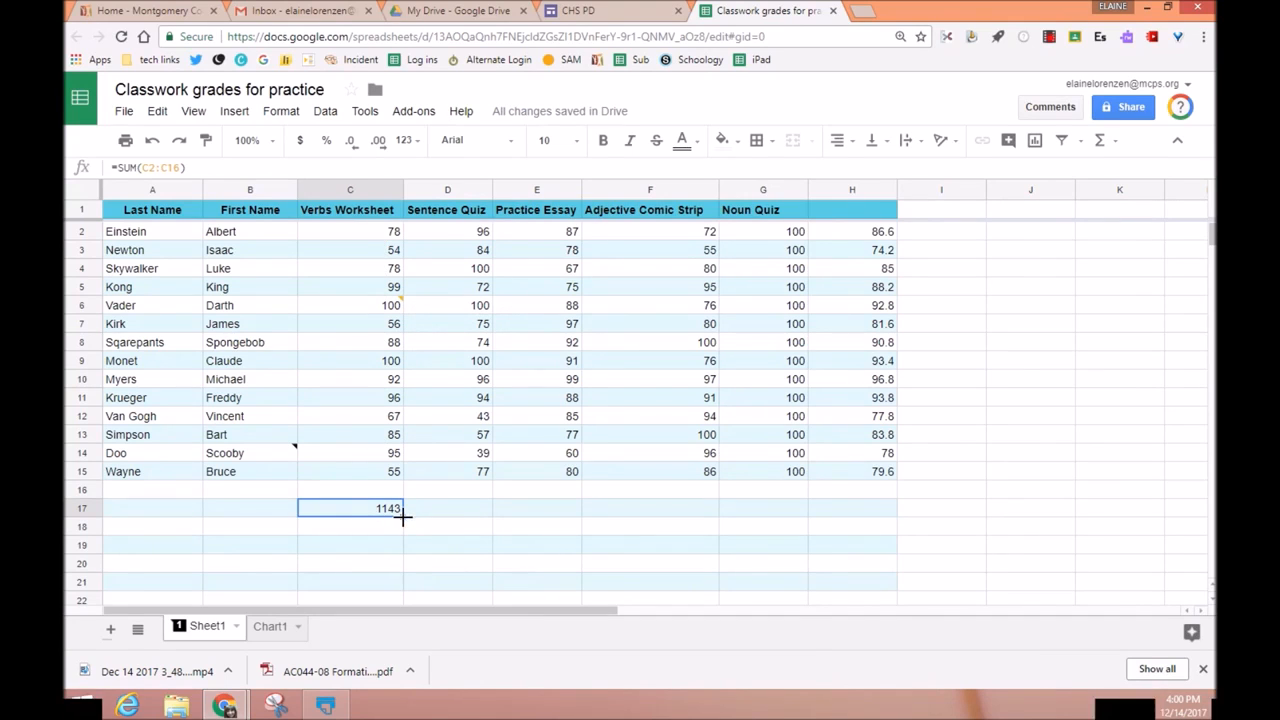
pyautogui.moveTo(403, 515); pyautogui.dragTo(820, 522)
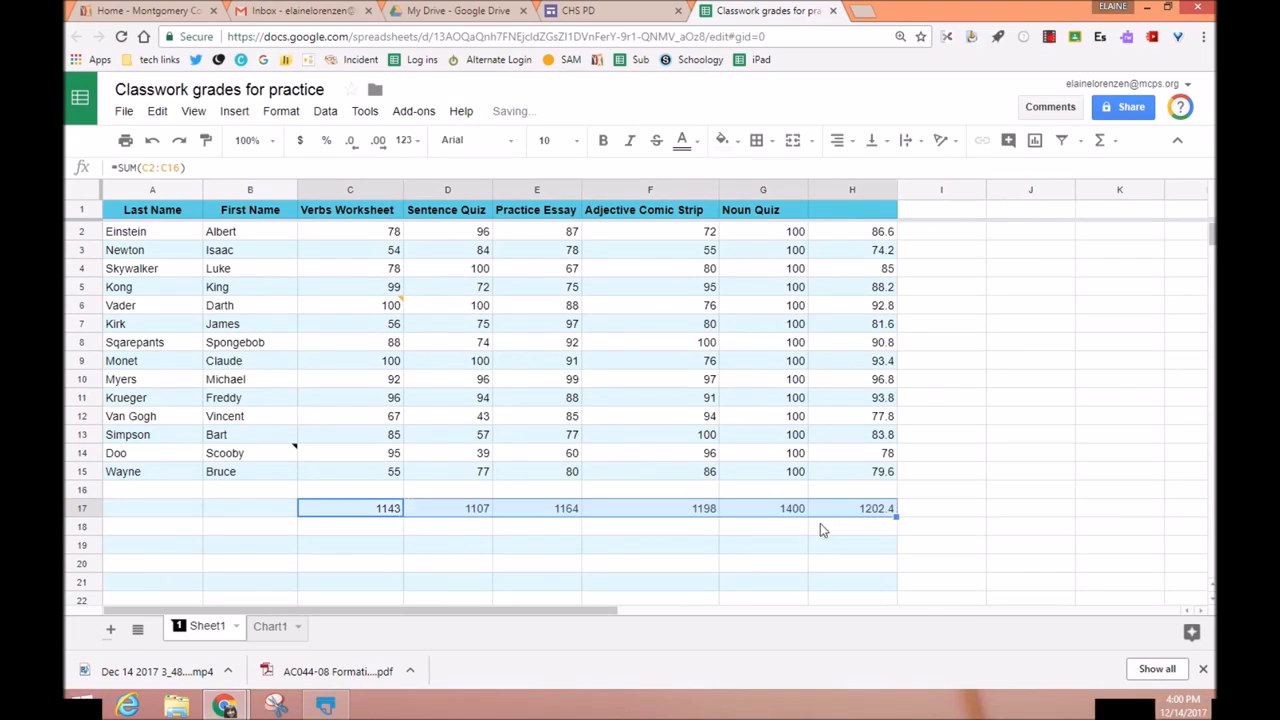
pyautogui.click(666, 566)
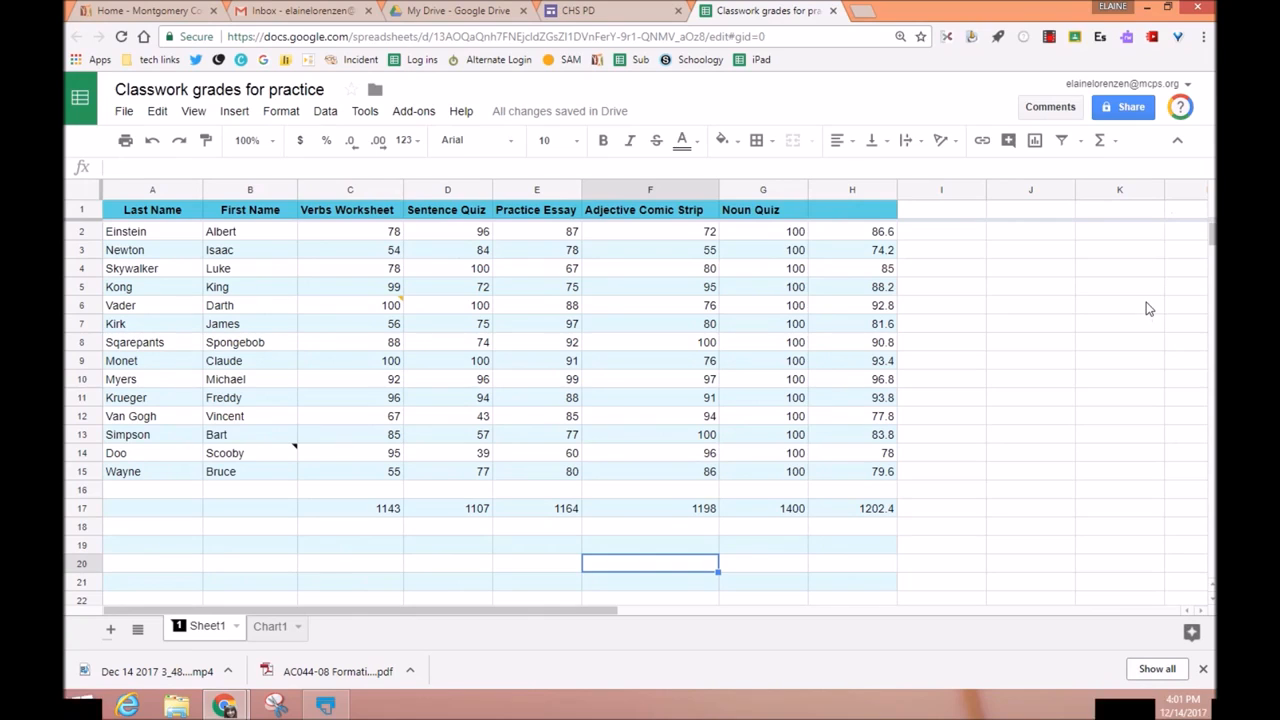
# Open the full Google spreadsheets function list, look through its array and database functions and keyword filter, and close the help page.
pyautogui.click(1113, 146)
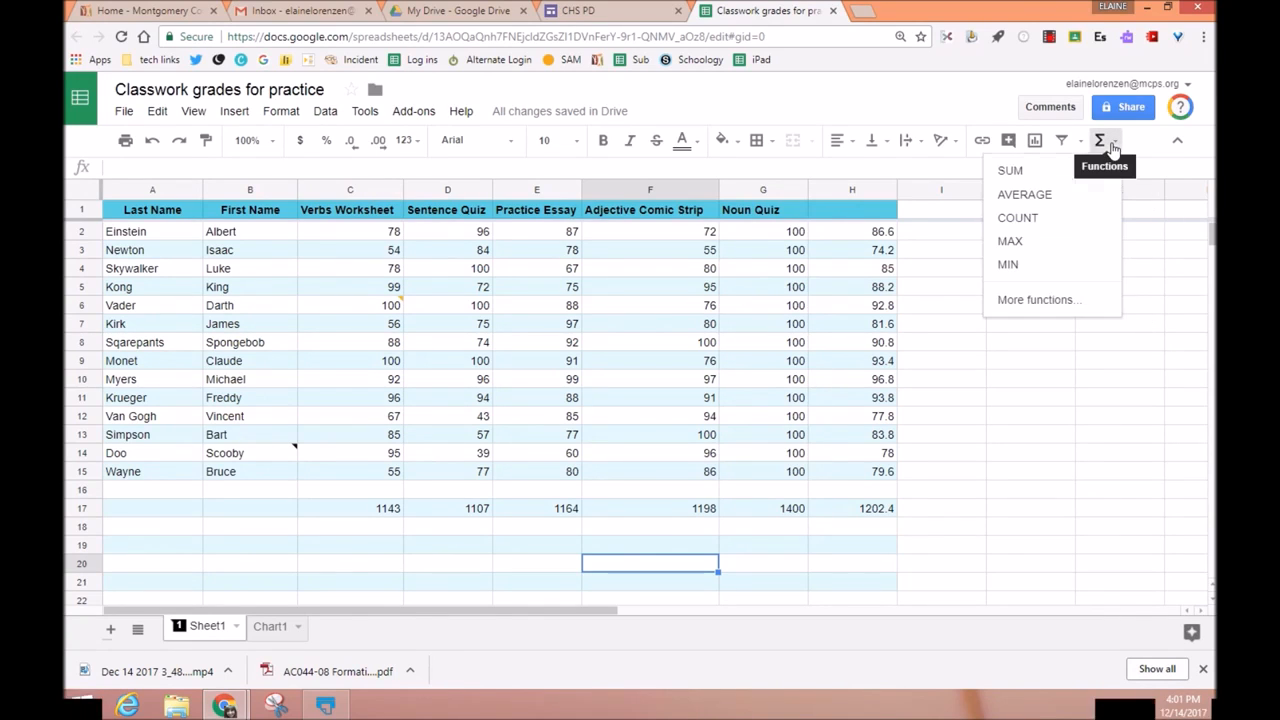
pyautogui.click(1073, 301)
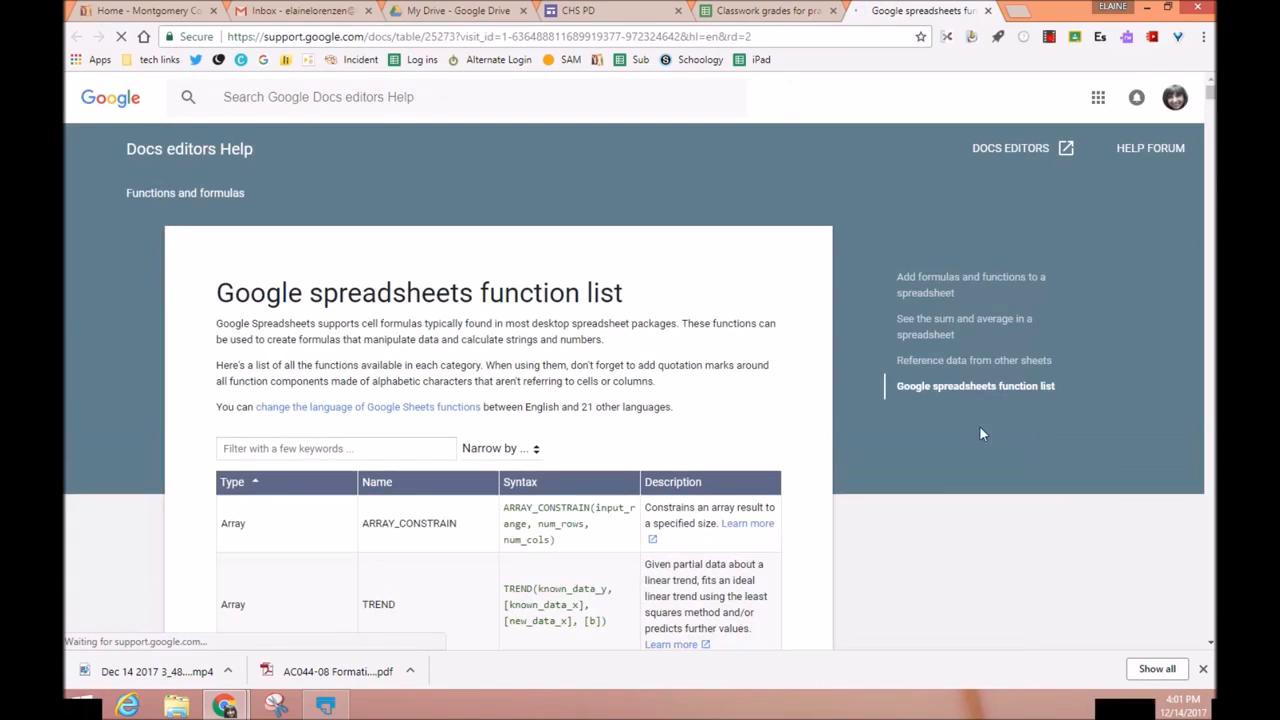
pyautogui.scroll(-5, 814, 491)
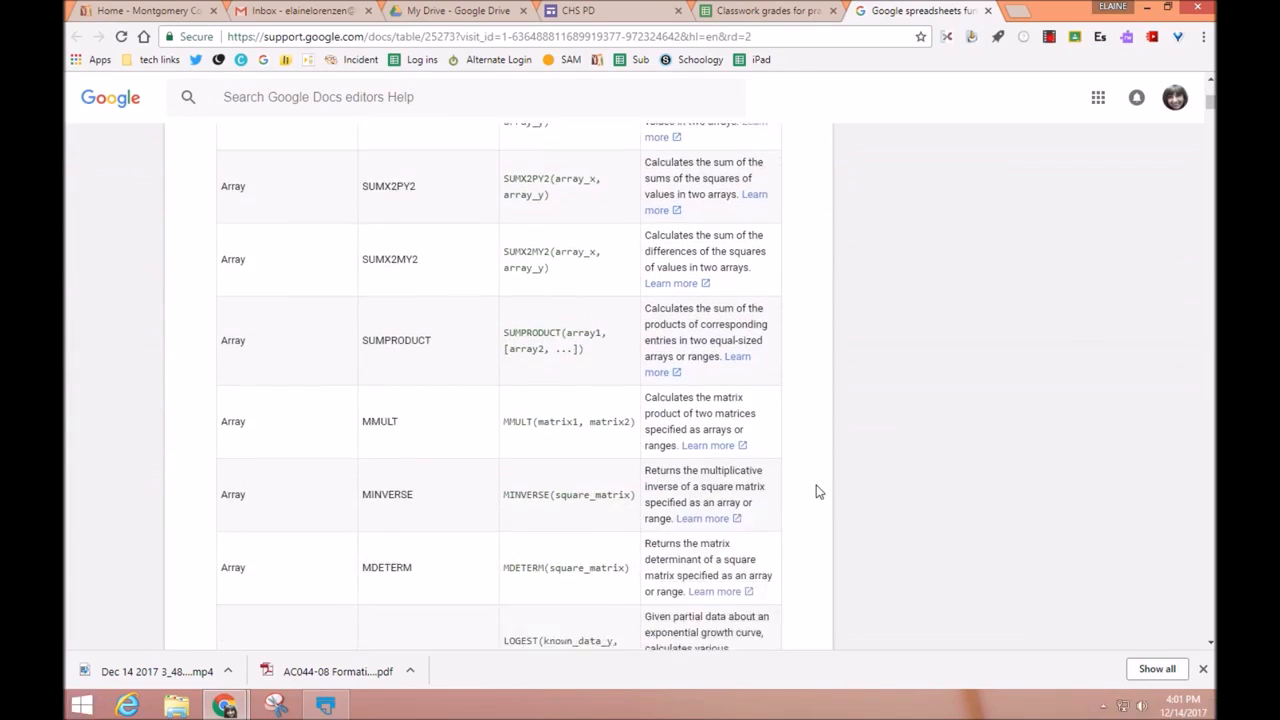
pyautogui.scroll(-7, 816, 491)
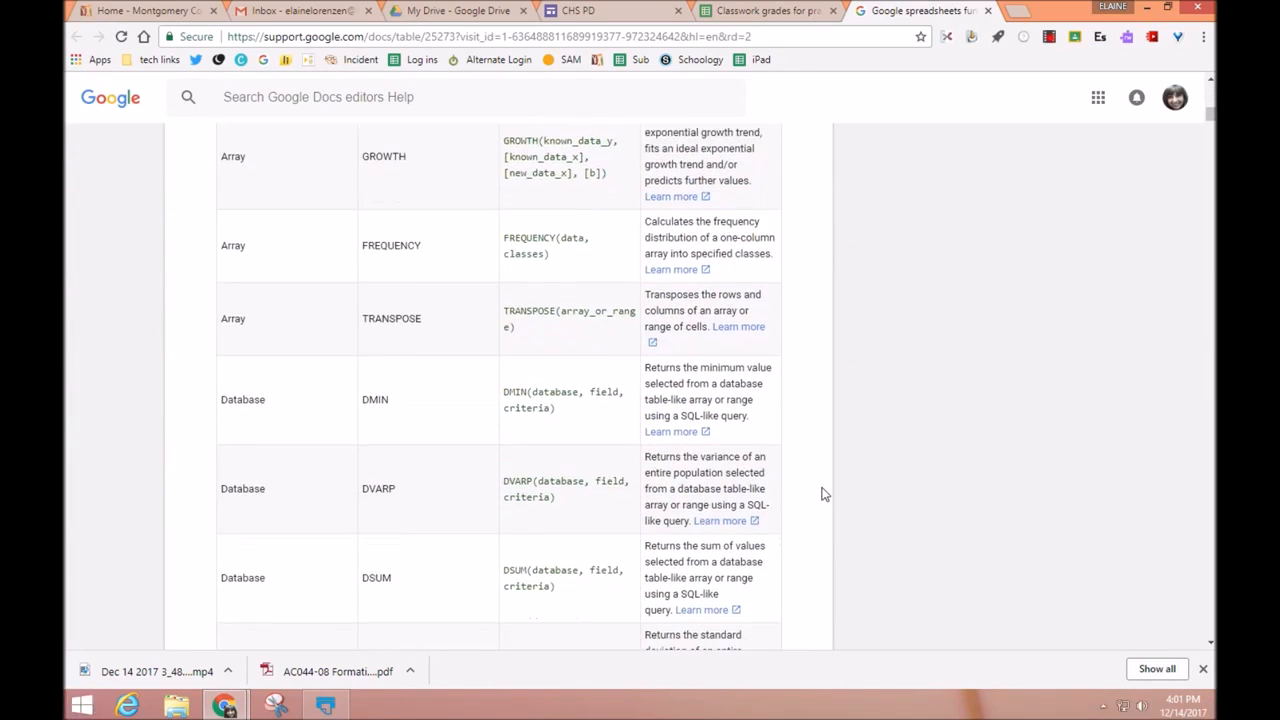
pyautogui.scroll(-3, 822, 493)
pyautogui.scroll(-3, 825, 490)
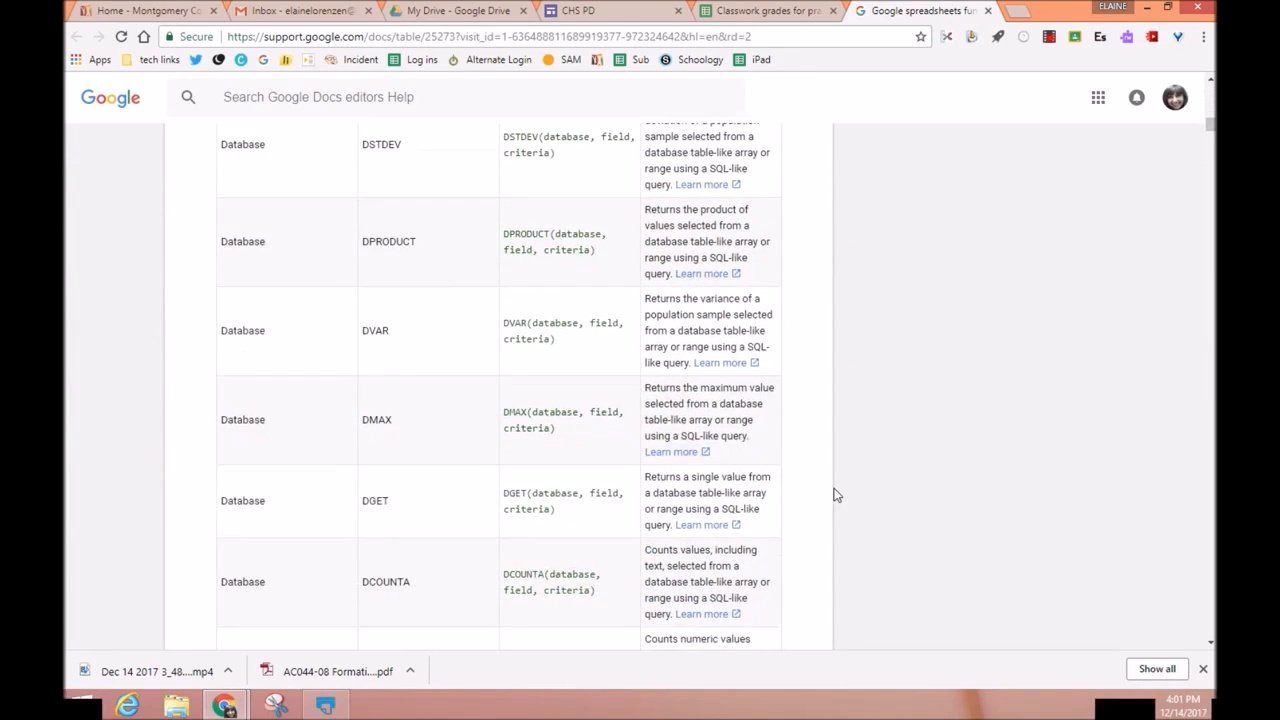
pyautogui.scroll(-2, 836, 494)
pyautogui.scroll(11, 838, 494)
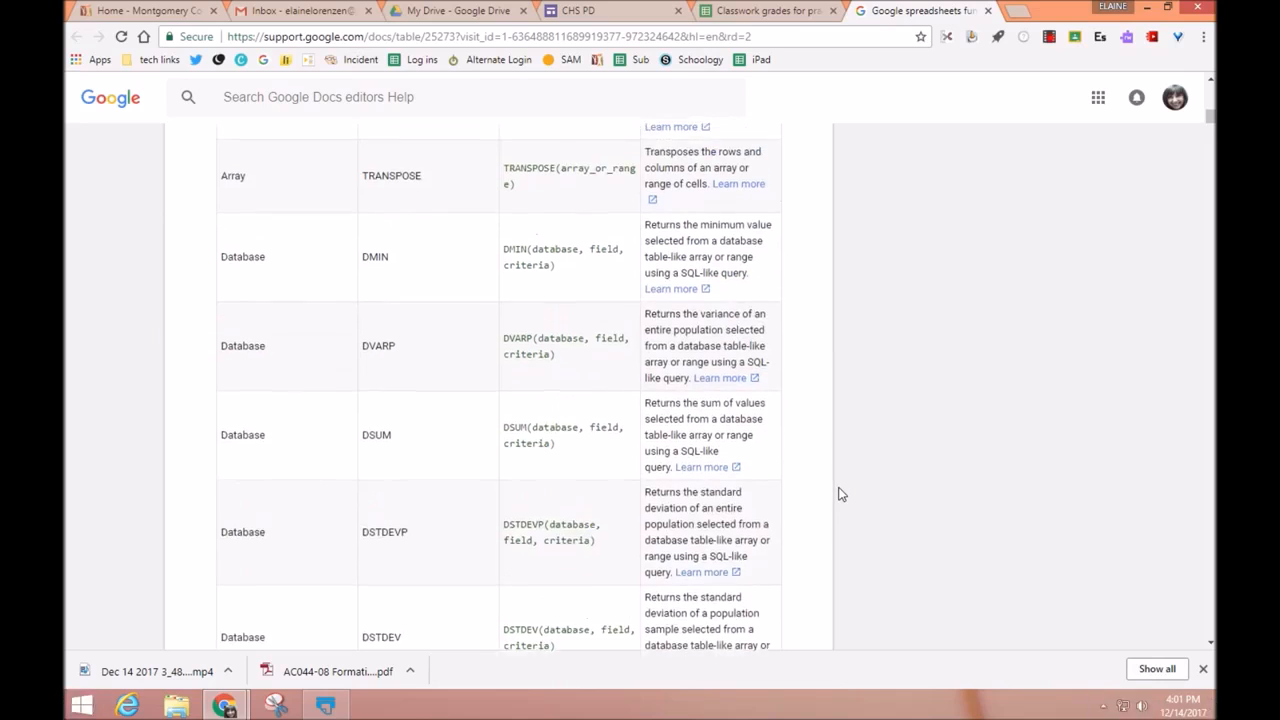
pyautogui.scroll(8, 840, 494)
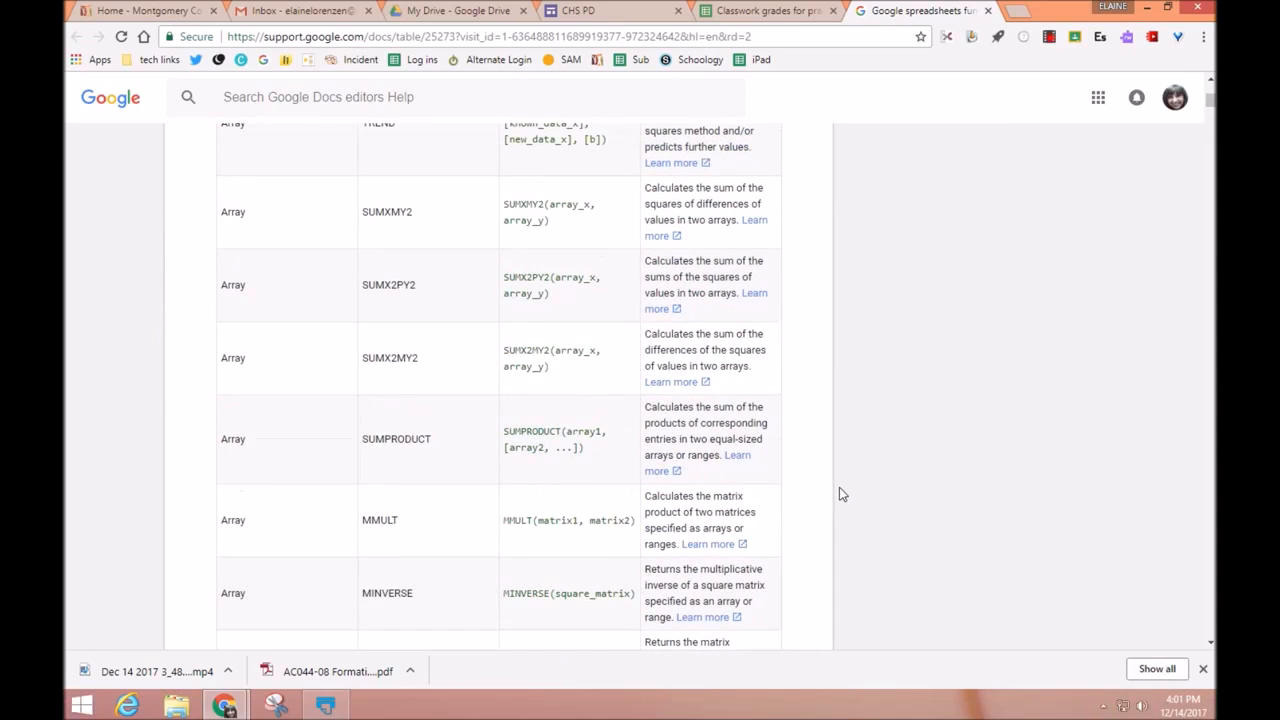
pyautogui.scroll(3, 832, 491)
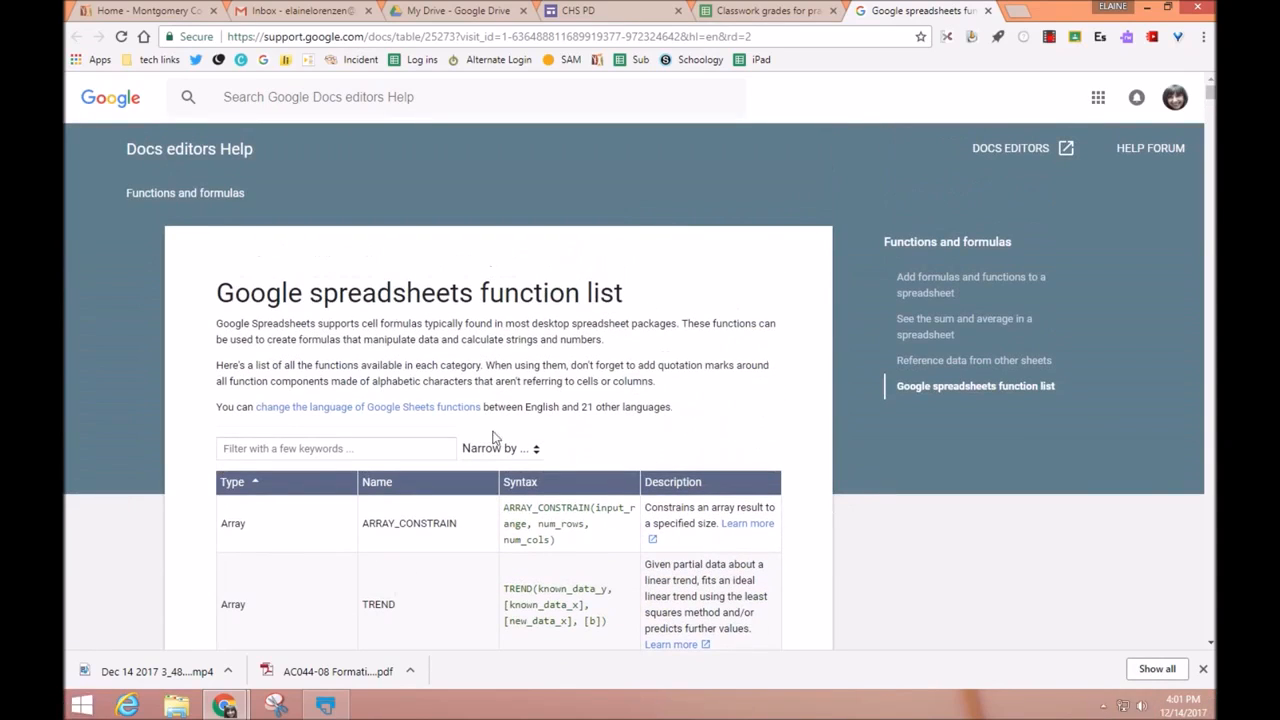
pyautogui.click(382, 448)
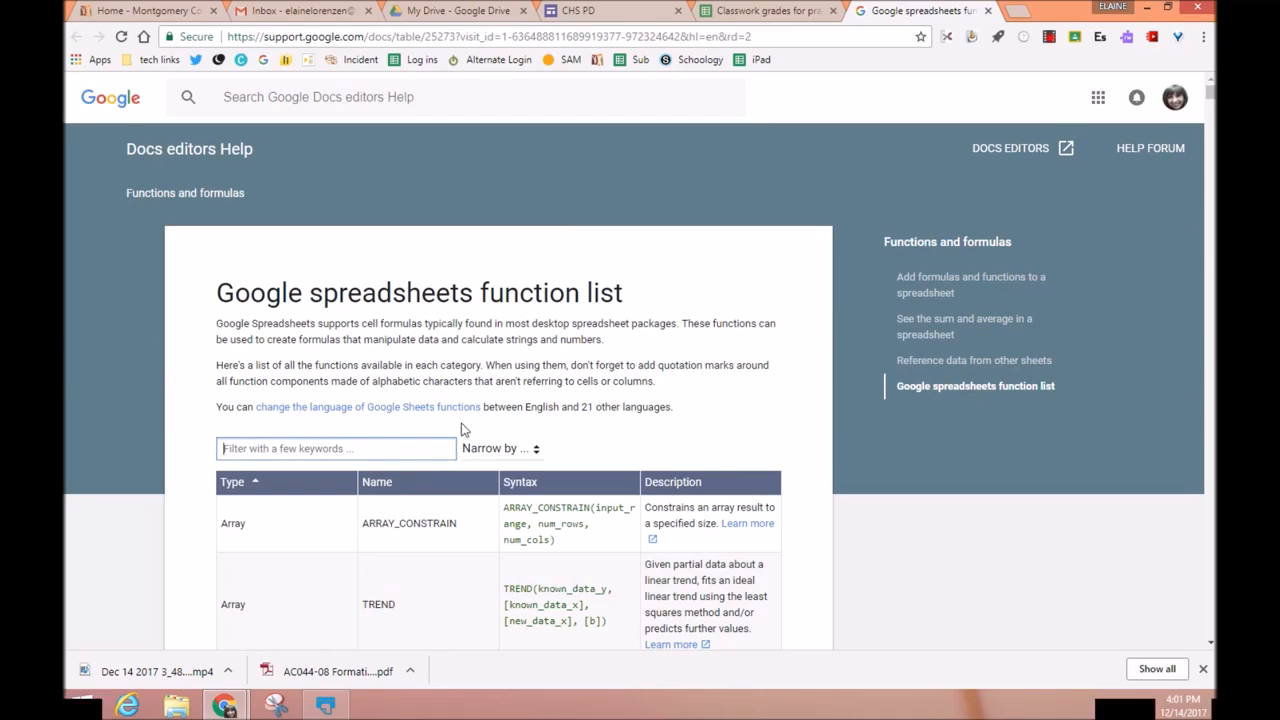
pyautogui.click(988, 12)
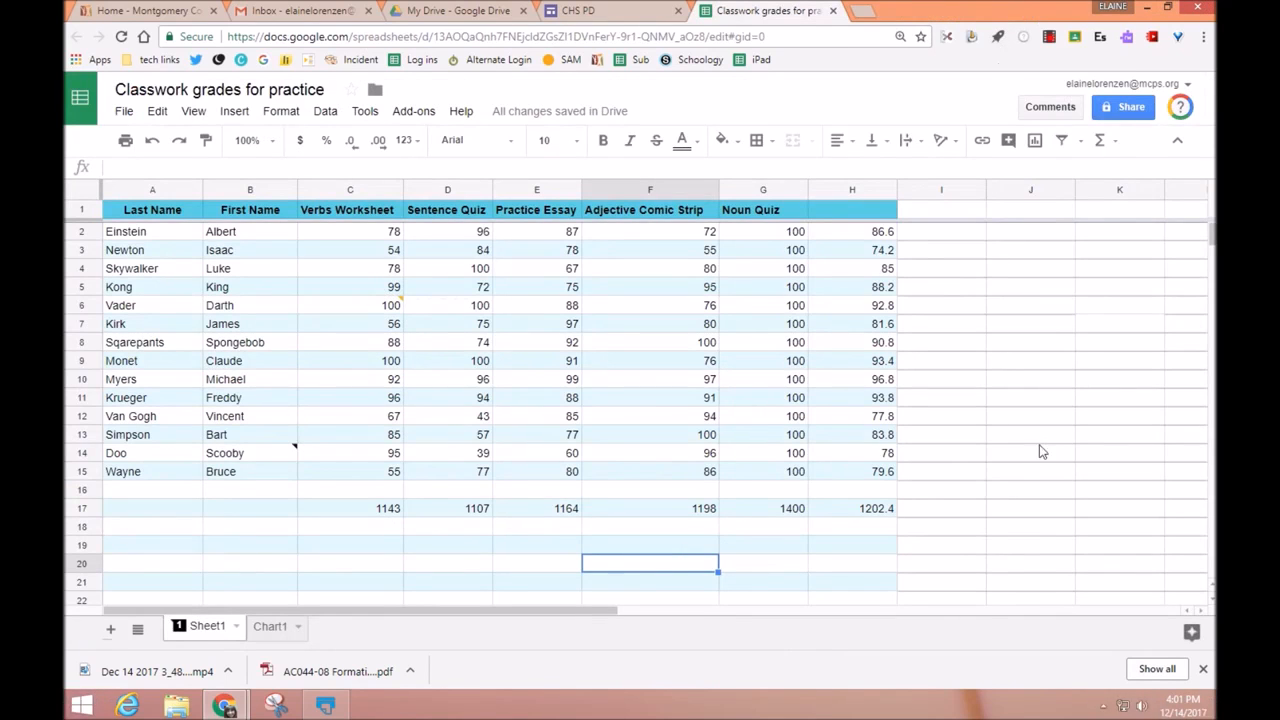